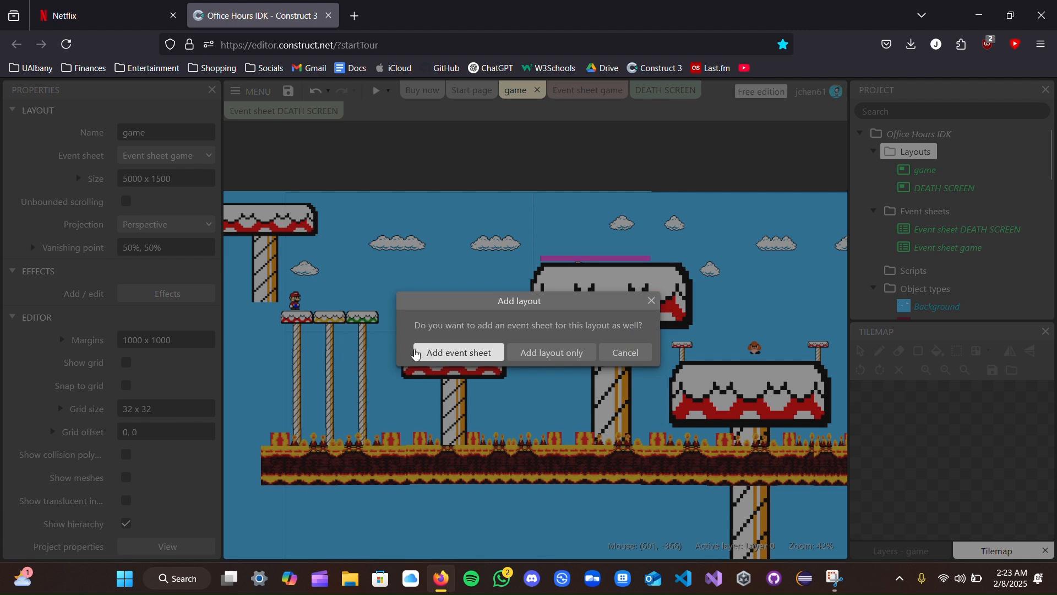
- Add a new layout together with its own event sheet and name the layout START MENU
click(439, 360)
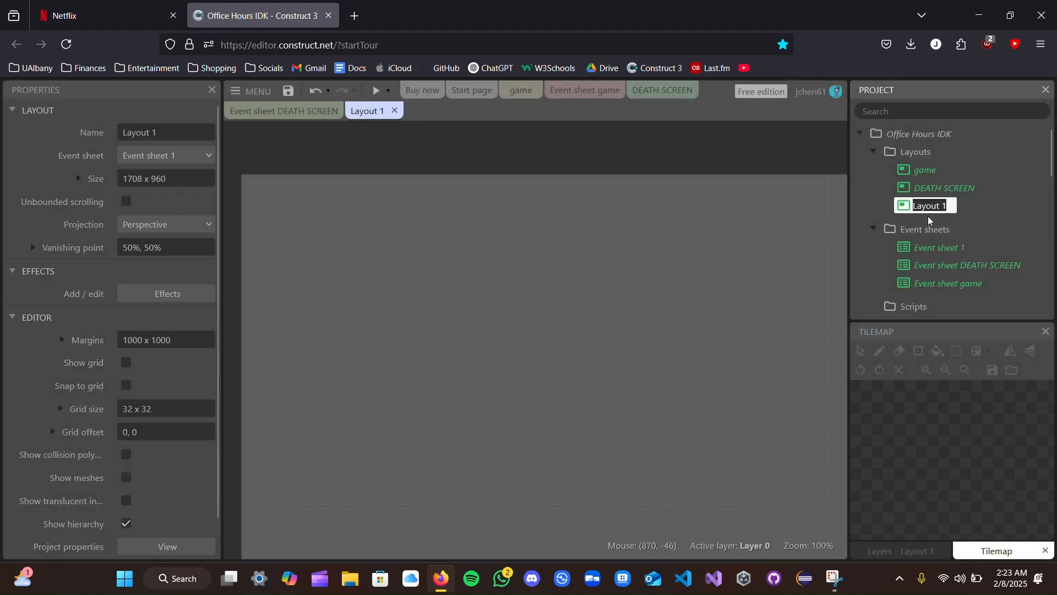
text(START)
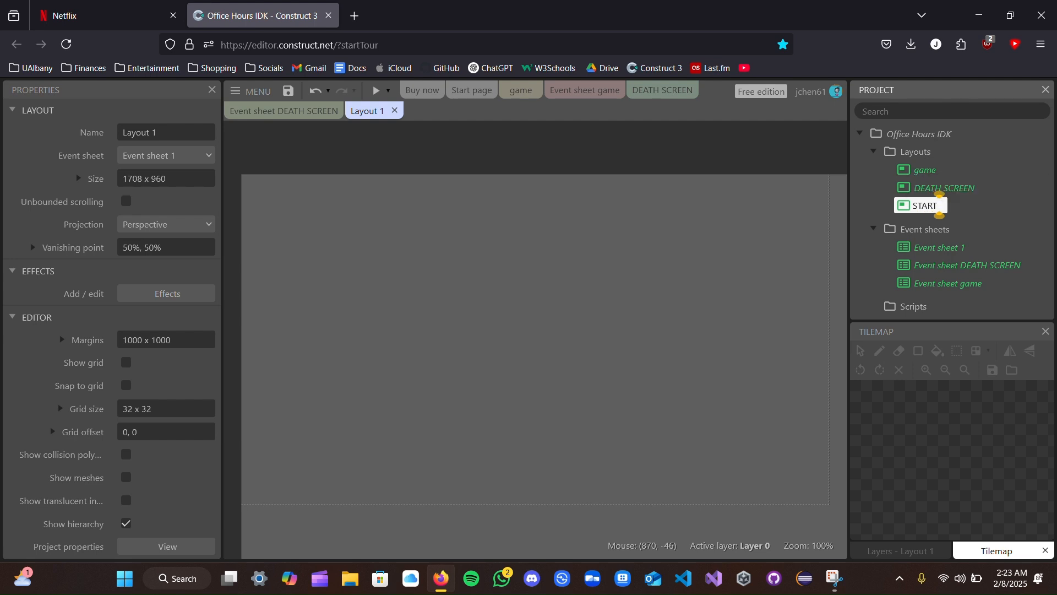
text( MENU)
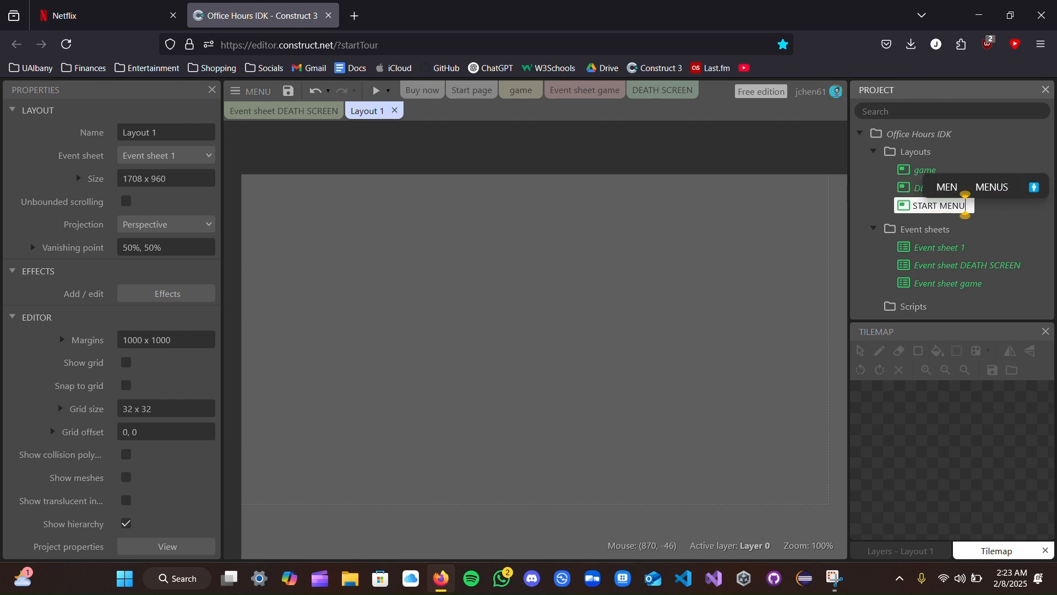
key(Return)
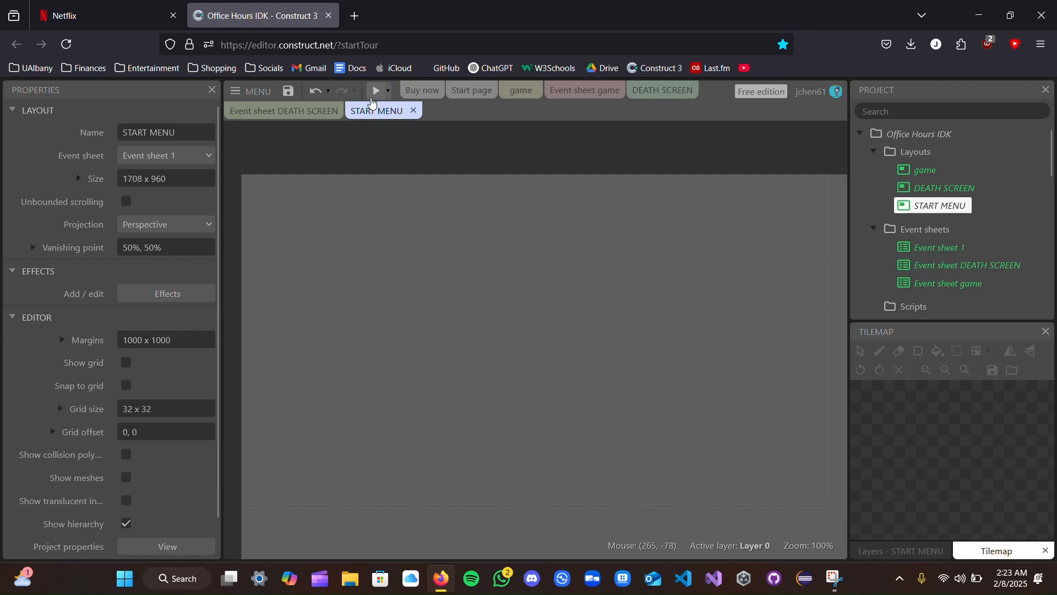
- Move the START MENU view ahead of the game layout, and open Event sheet 1 and place it directly after START MENU
drag(372, 122, 537, 92)
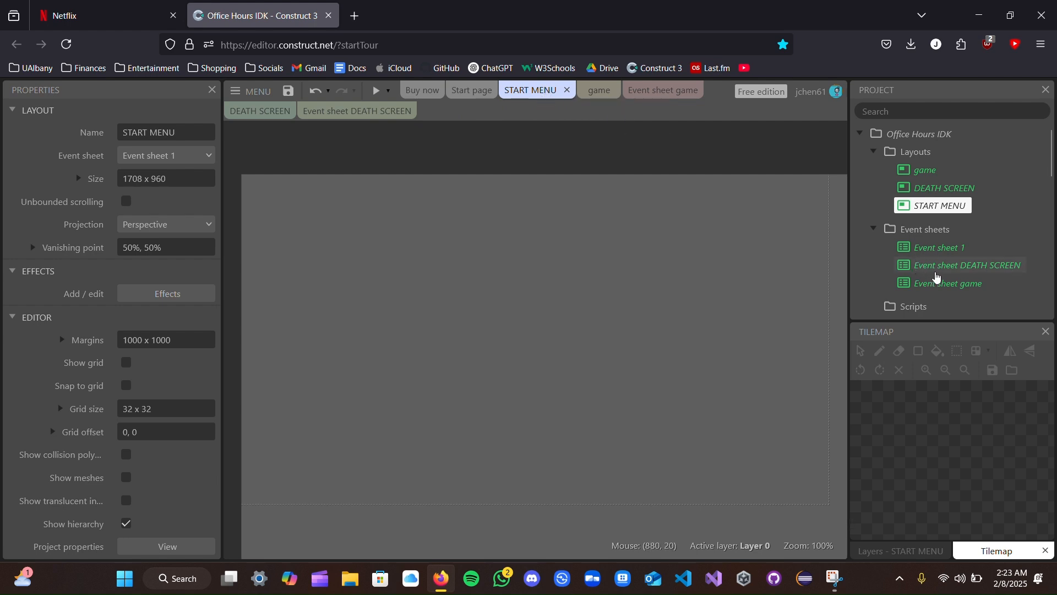
double_click(953, 249)
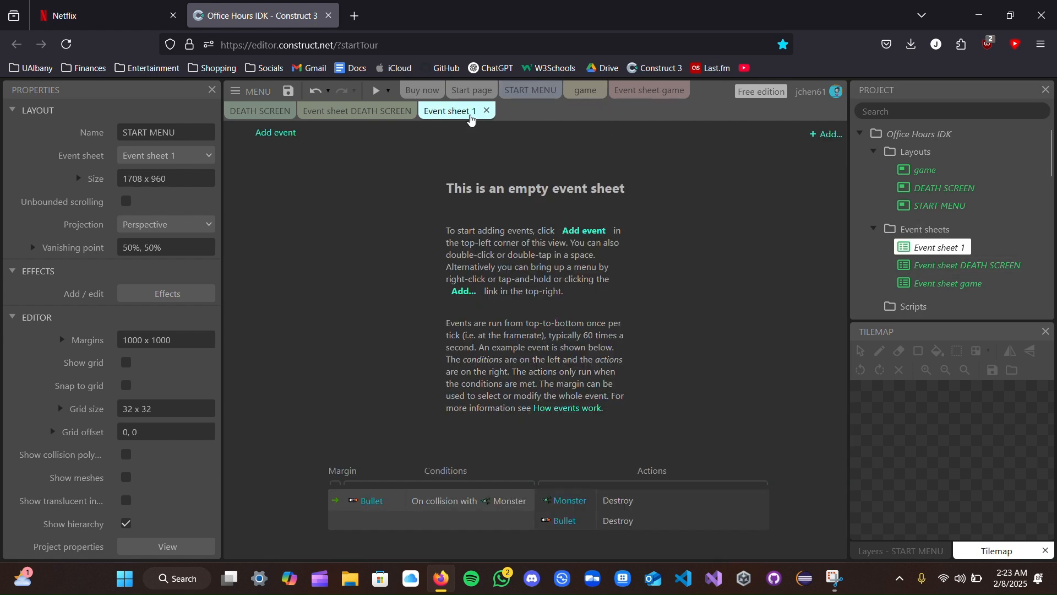
drag(471, 119, 612, 94)
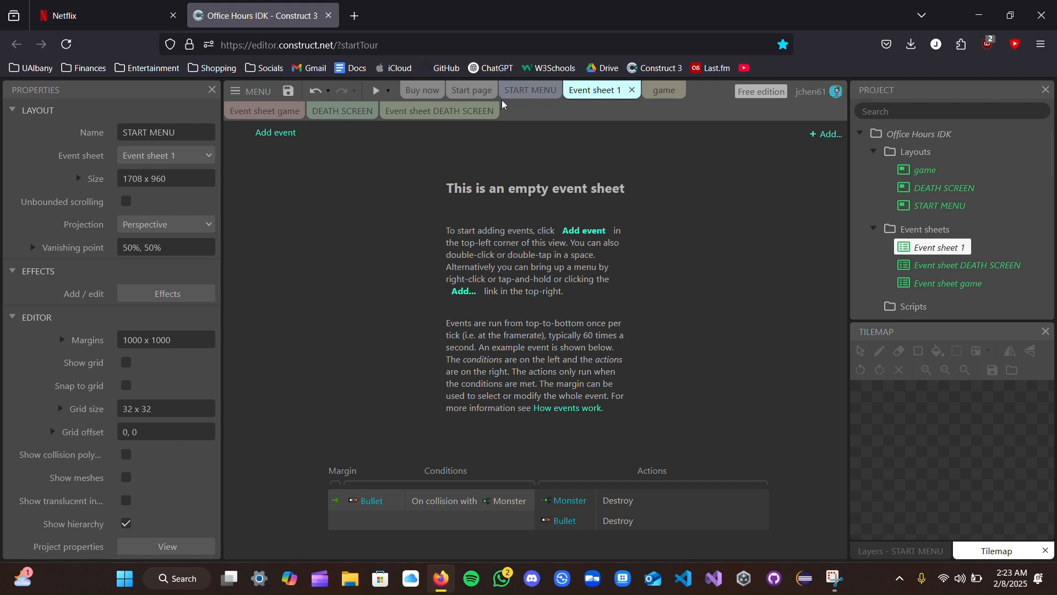
- Insert a Text object into the upper middle of the START MENU layout
click(514, 91)
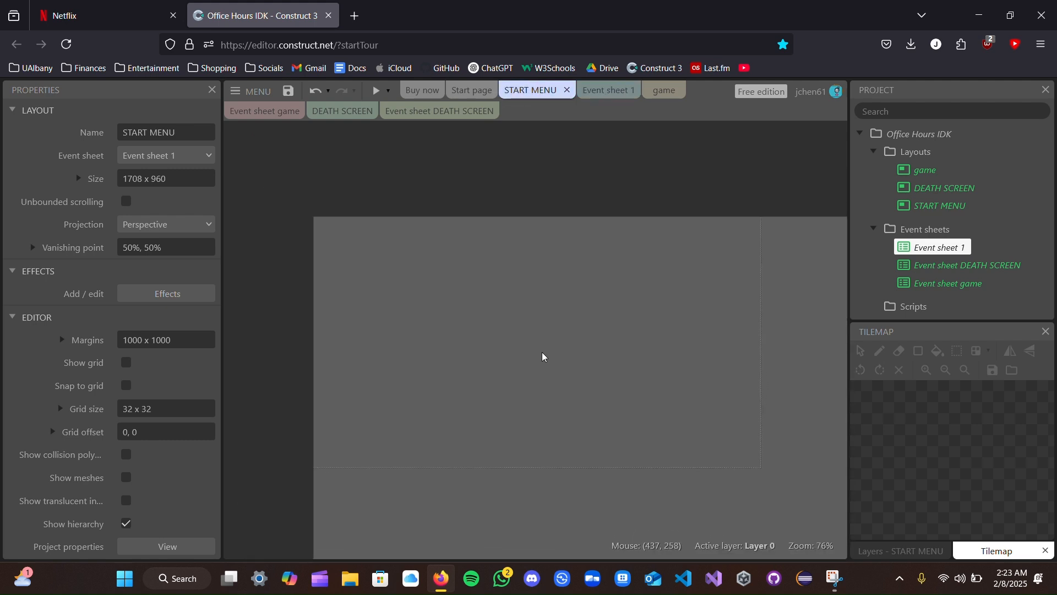
ctrl+scroll(540, 355, up, 2)
right_click(479, 307)
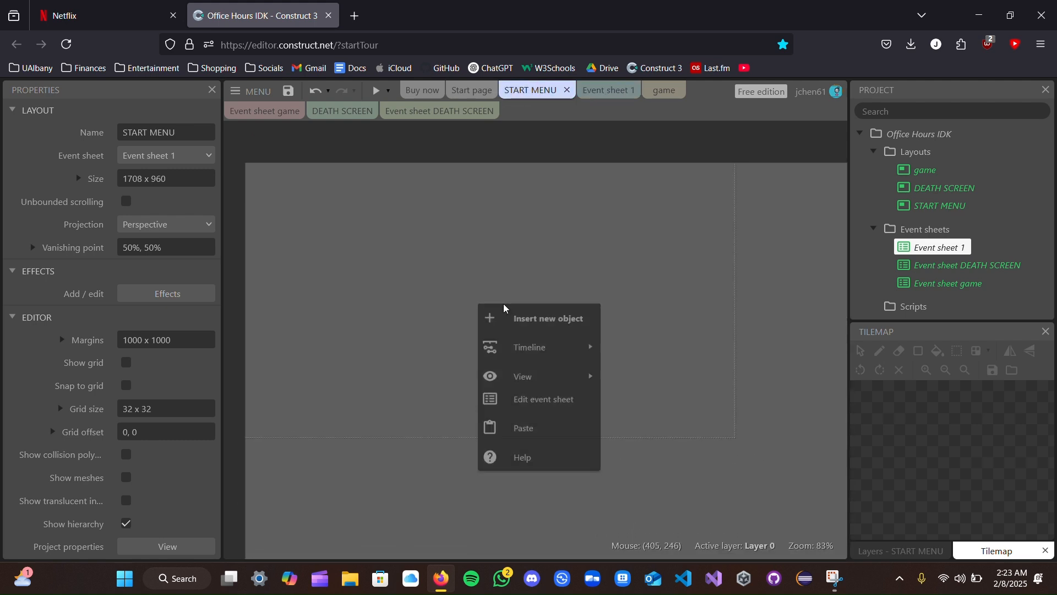
click(524, 331)
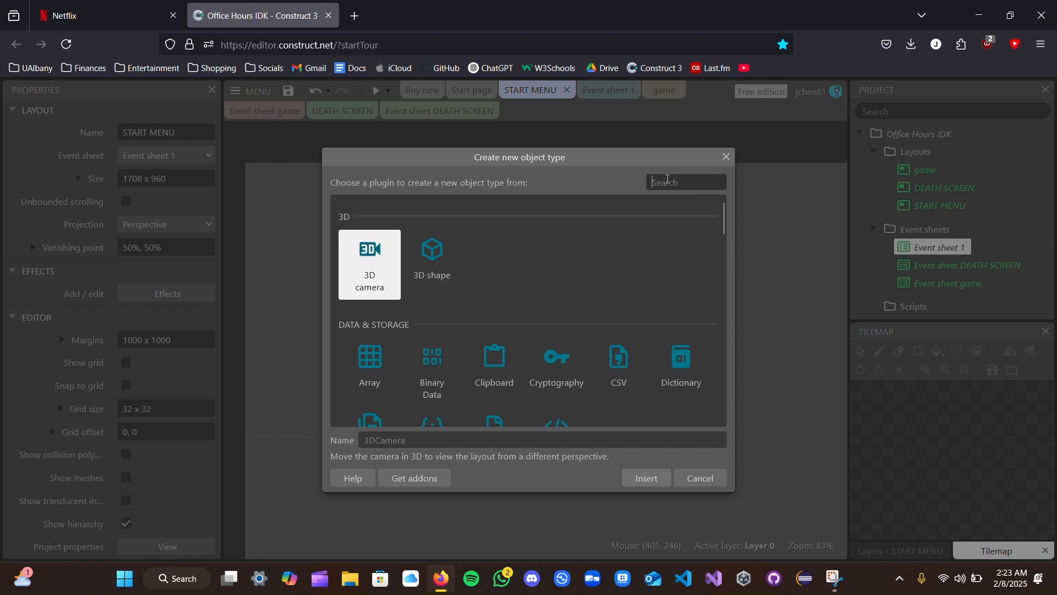
text(TEXT)
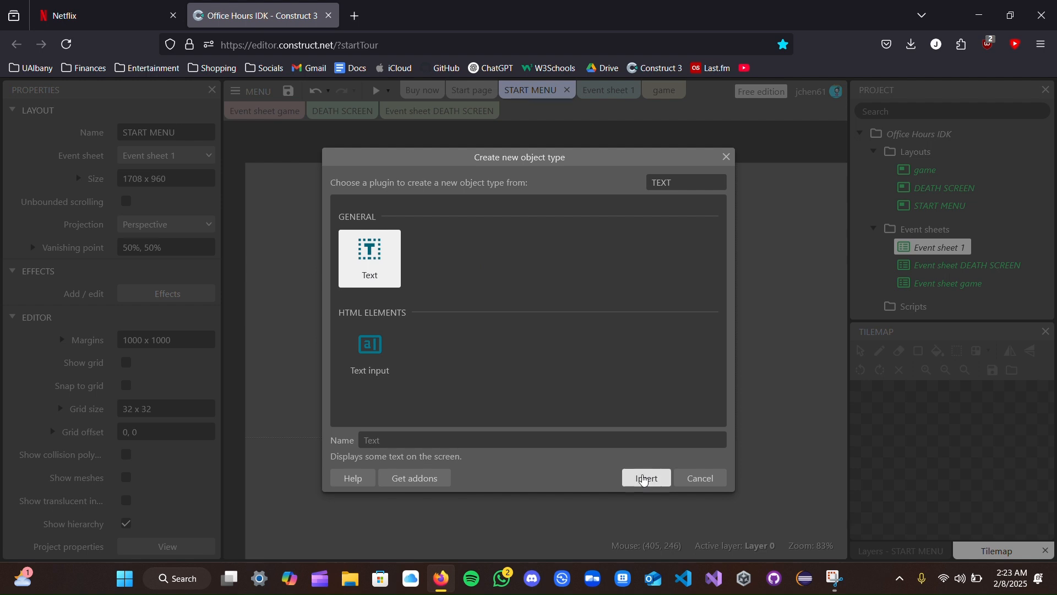
click(647, 478)
click(434, 277)
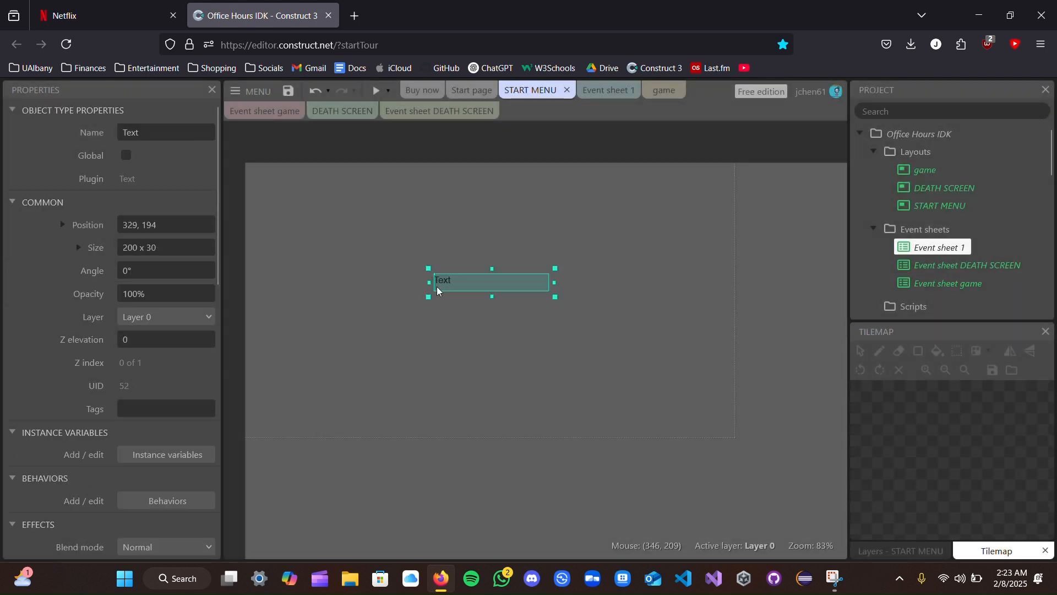
- Set the text object's content to "EPIC MARIO GAME" and disable BBCode for it
scroll(126, 507, down, 10)
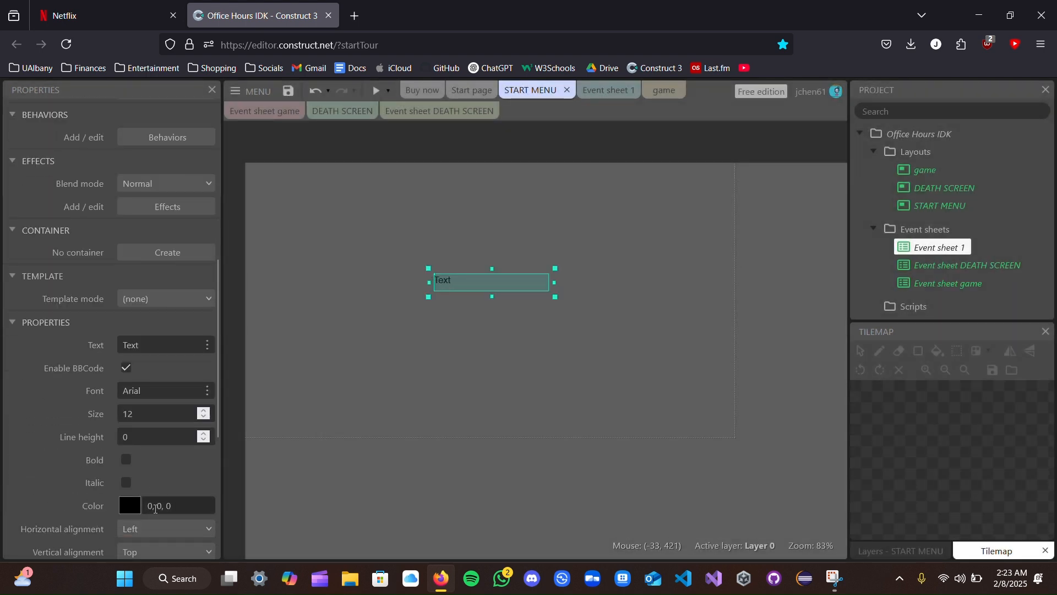
click(152, 199)
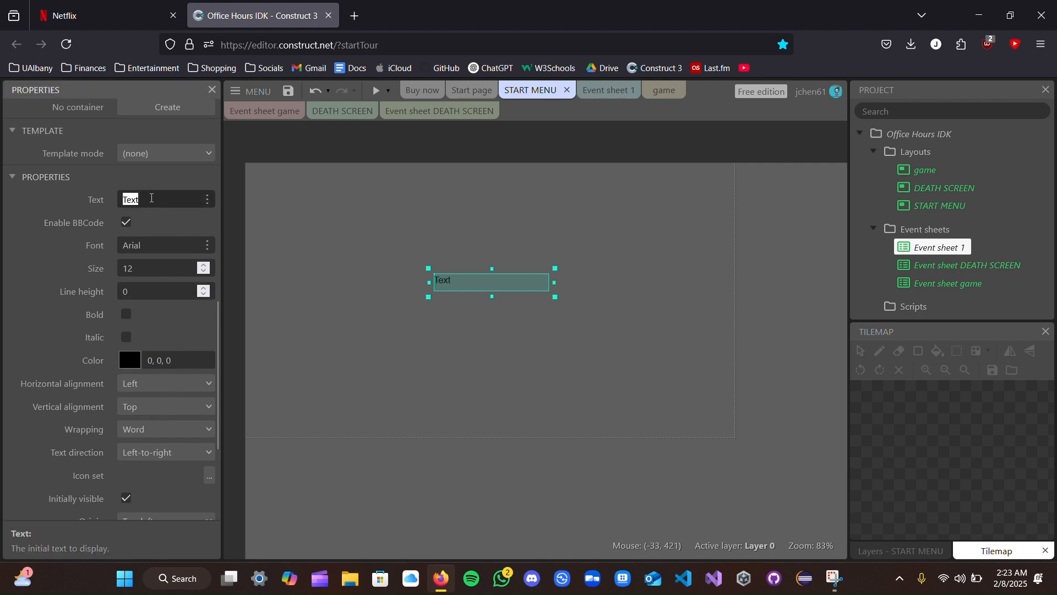
text(EPIC)
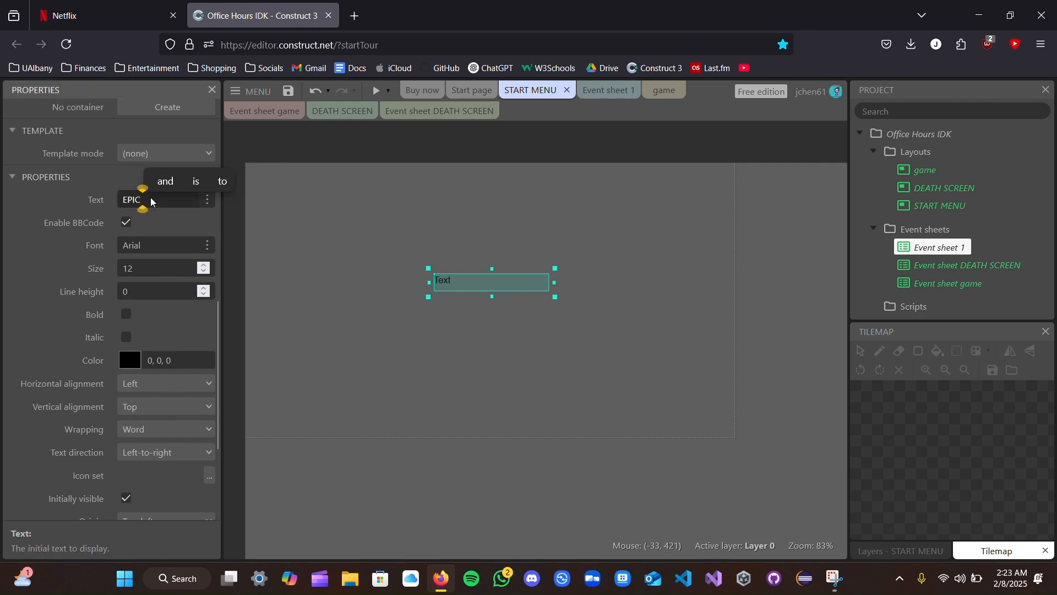
text( MARIO GAME)
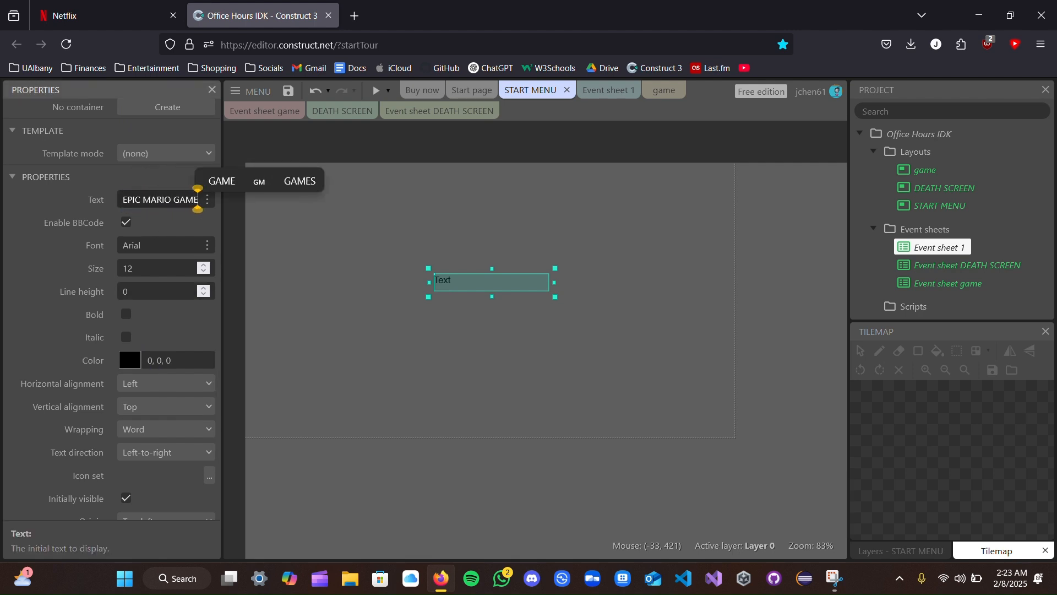
click(171, 223)
- Set the title text's font size to 50
click(205, 265)
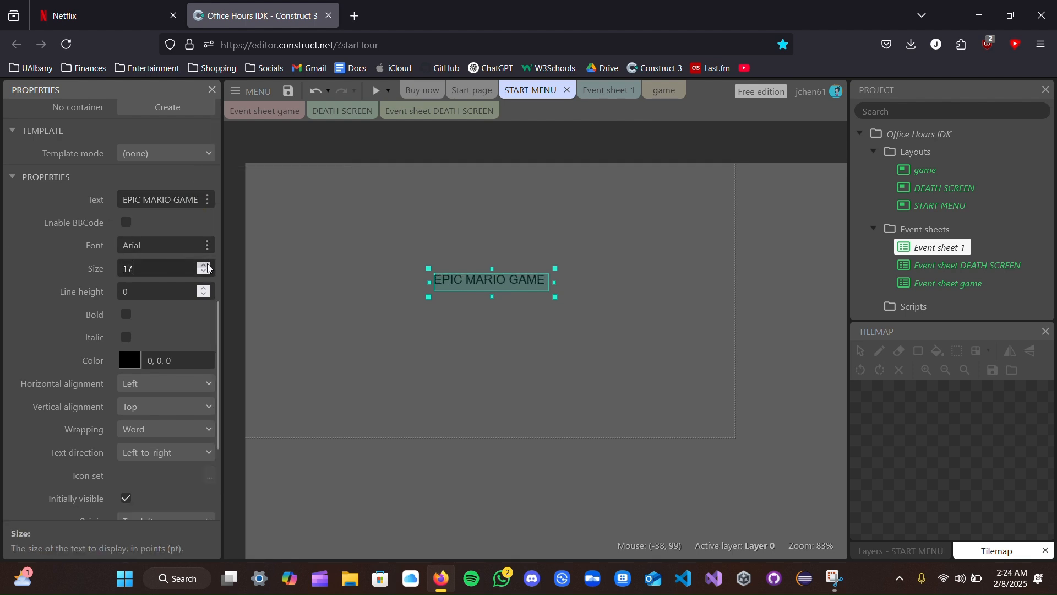
click(208, 268)
click(103, 274)
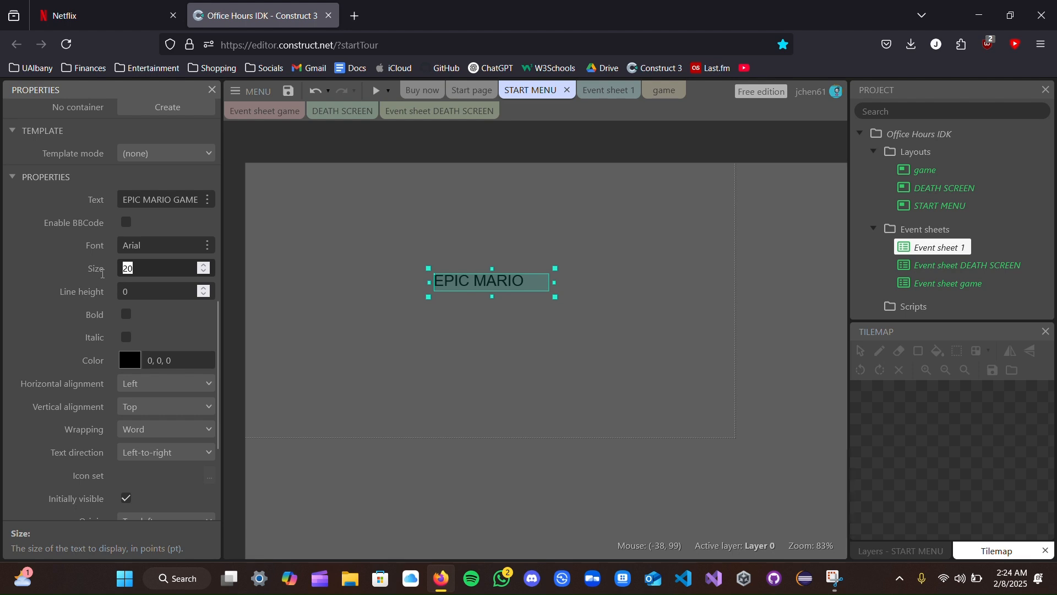
text(50)
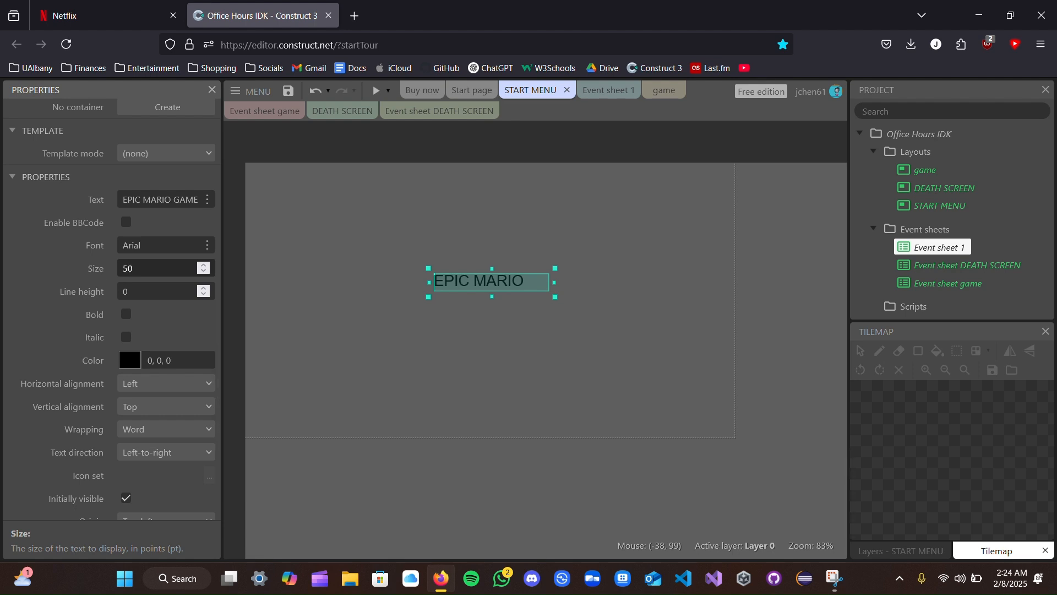
key(Tab)
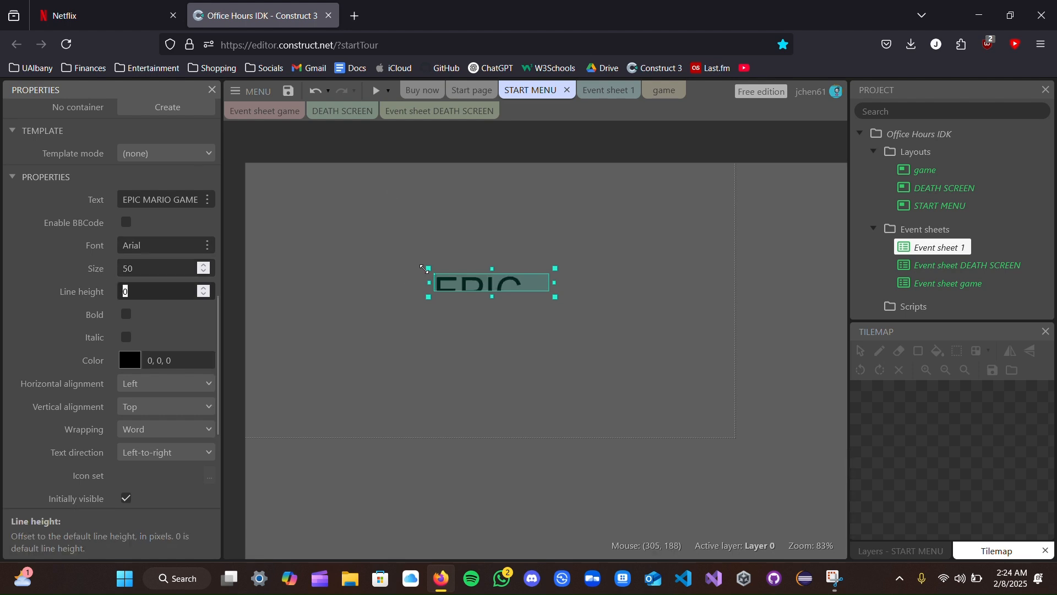
- Enlarge the title's text box so EPIC MARIO GAME fits on one line near the top of the layout
drag(429, 268, 304, 202)
mouse_move(552, 246)
mouse_down()
mouse_move(727, 249)
mouse_move(550, 274)
mouse_move(547, 248)
mouse_up()
click(446, 370)
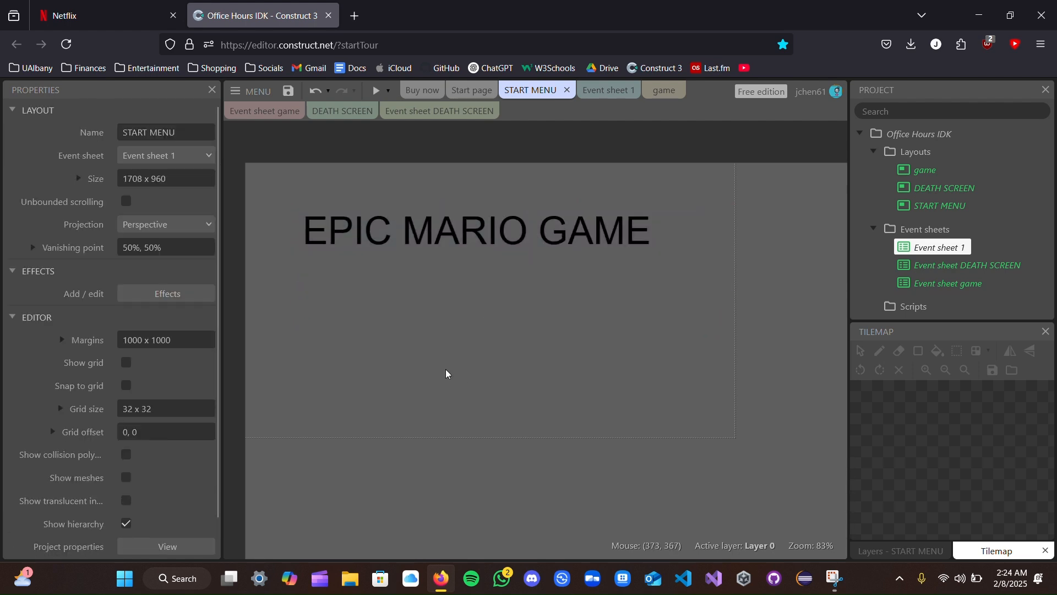
right_click(429, 352)
click(467, 364)
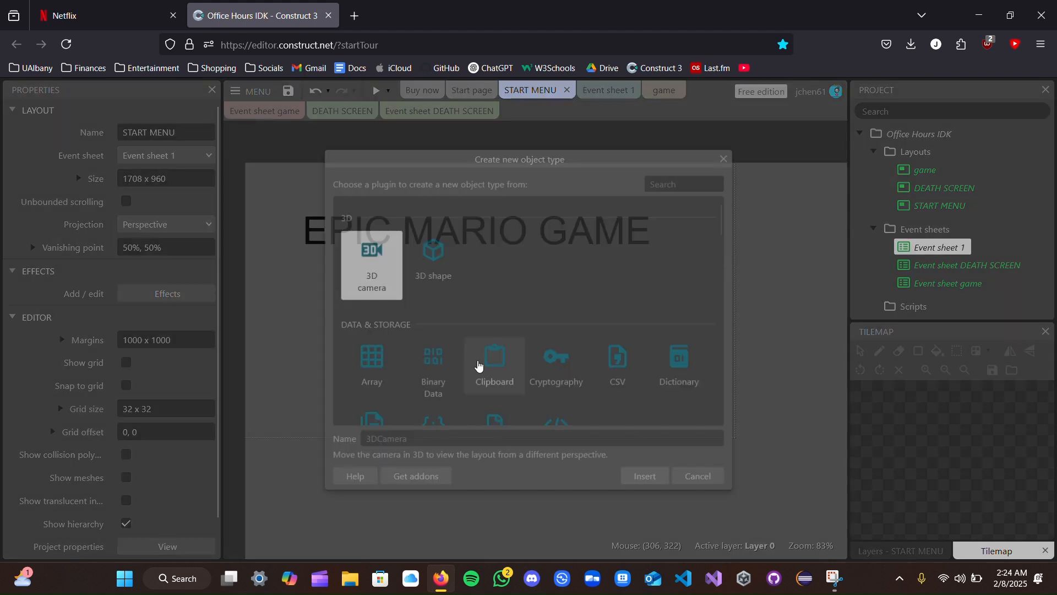
click(692, 182)
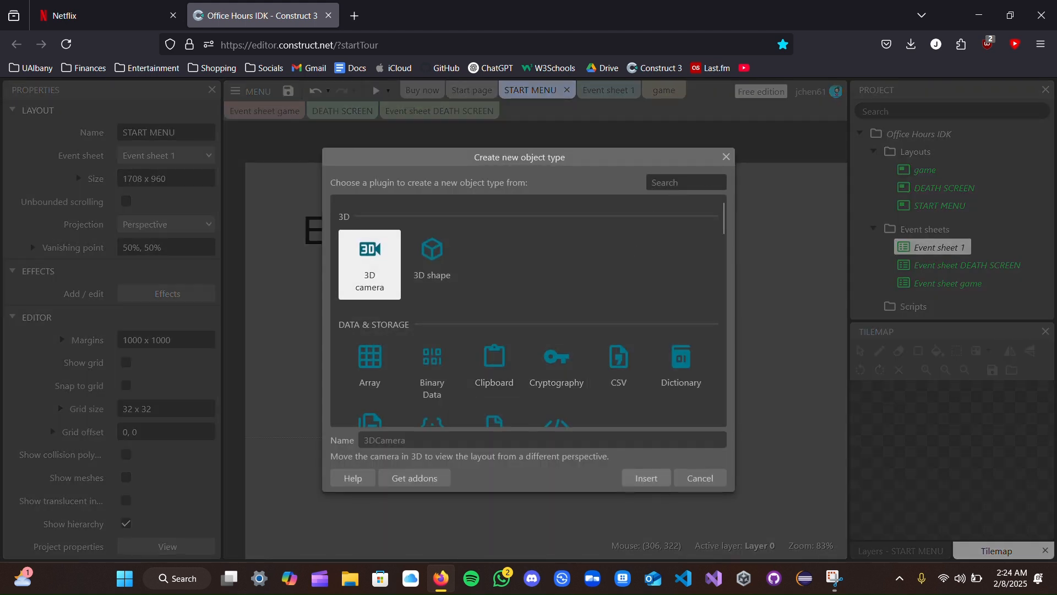
text(SPRITE)
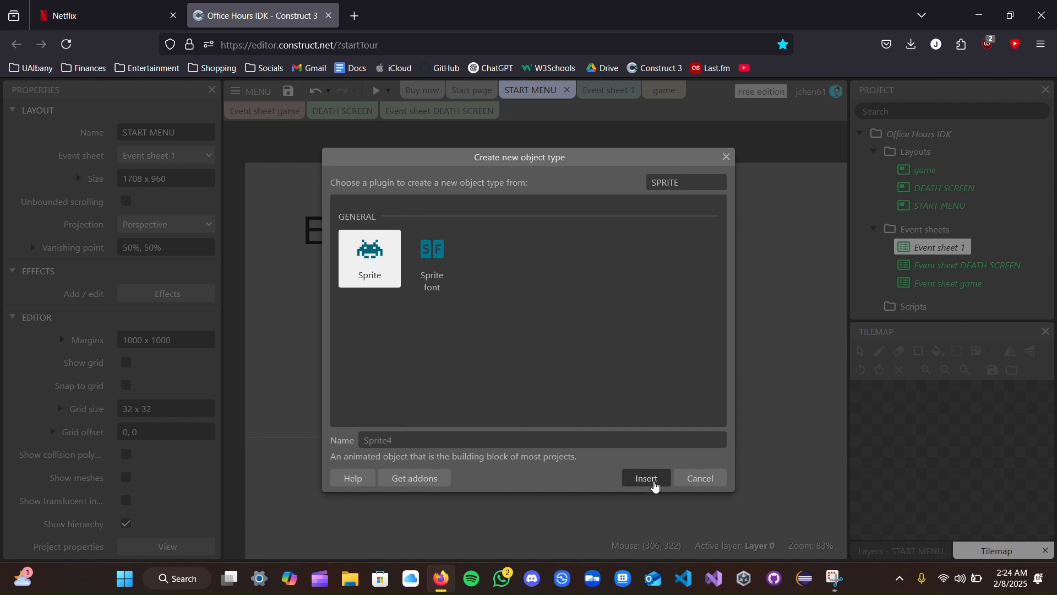
click(653, 483)
click(453, 336)
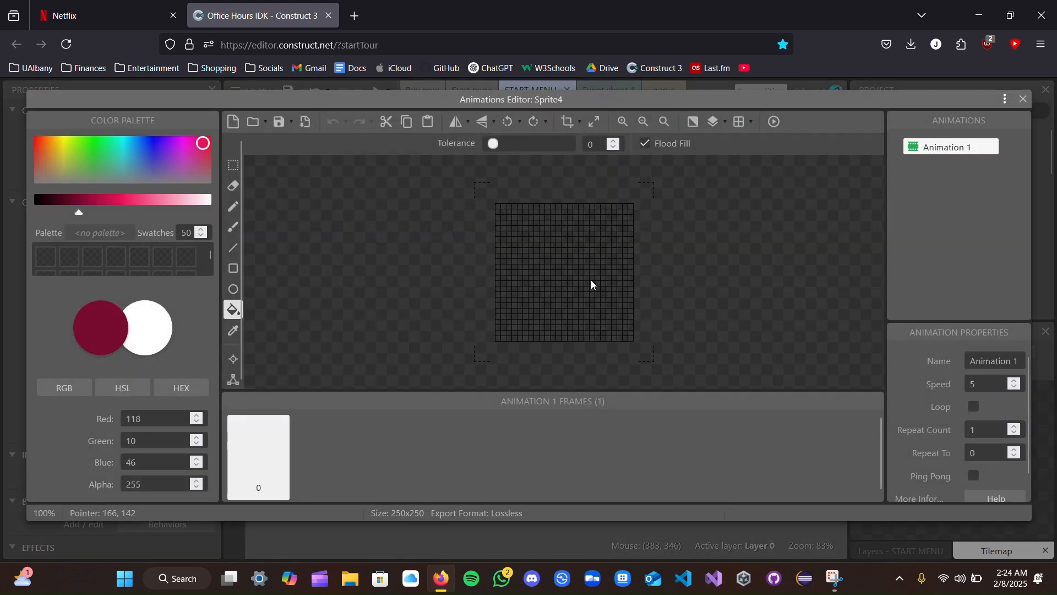
click(1018, 100)
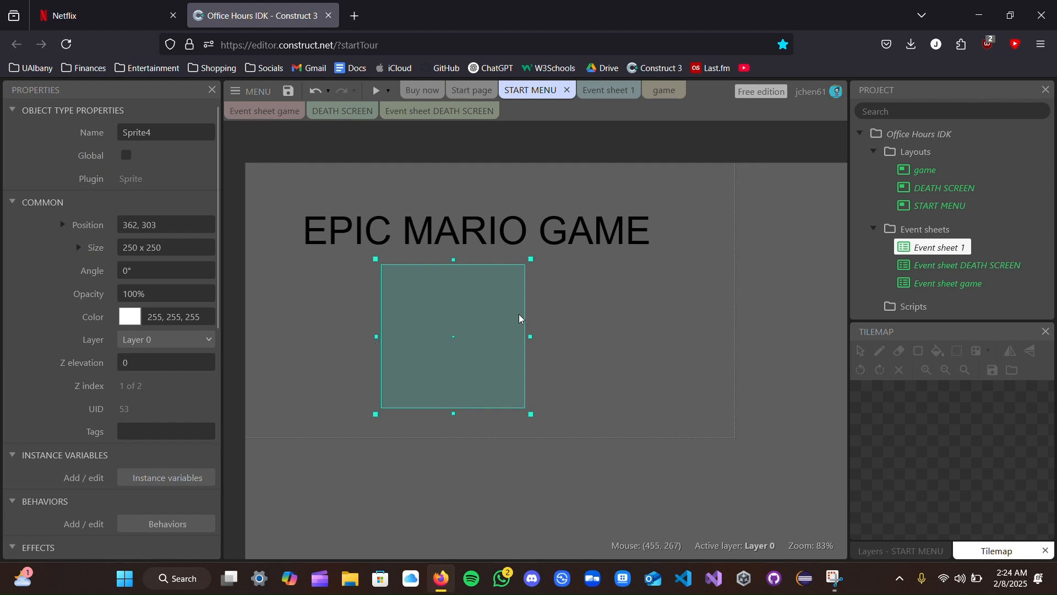
key(Delete)
- Insert a Button object into the START MENU layout below the title
right_click(432, 328)
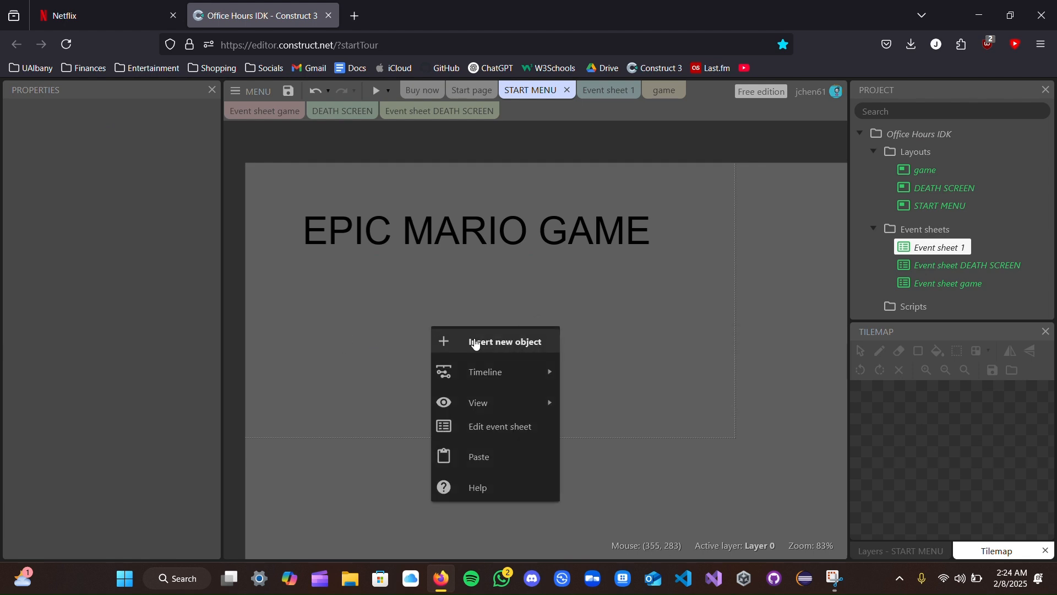
click(476, 343)
text(BUTT)
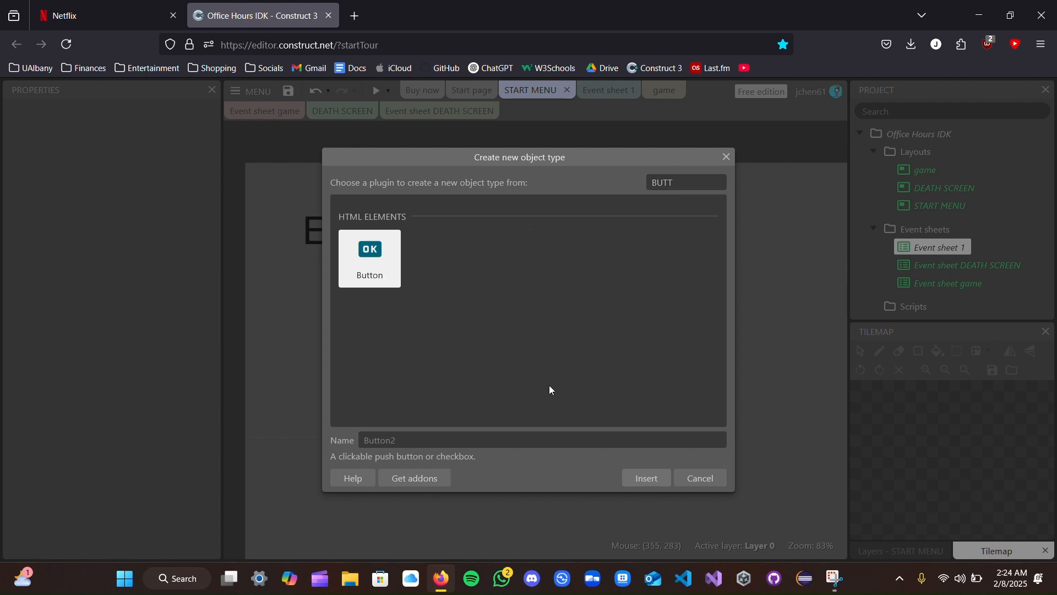
click(648, 476)
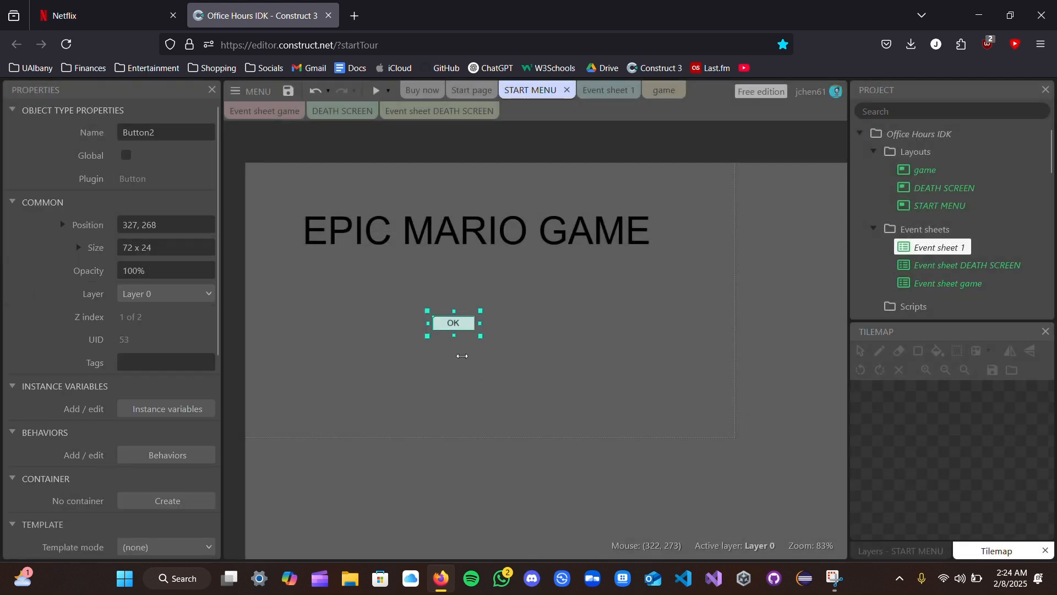
- Resize the button to about 365 x 89 and position it at about 243, 248, centred beneath the title
drag(483, 308, 619, 259)
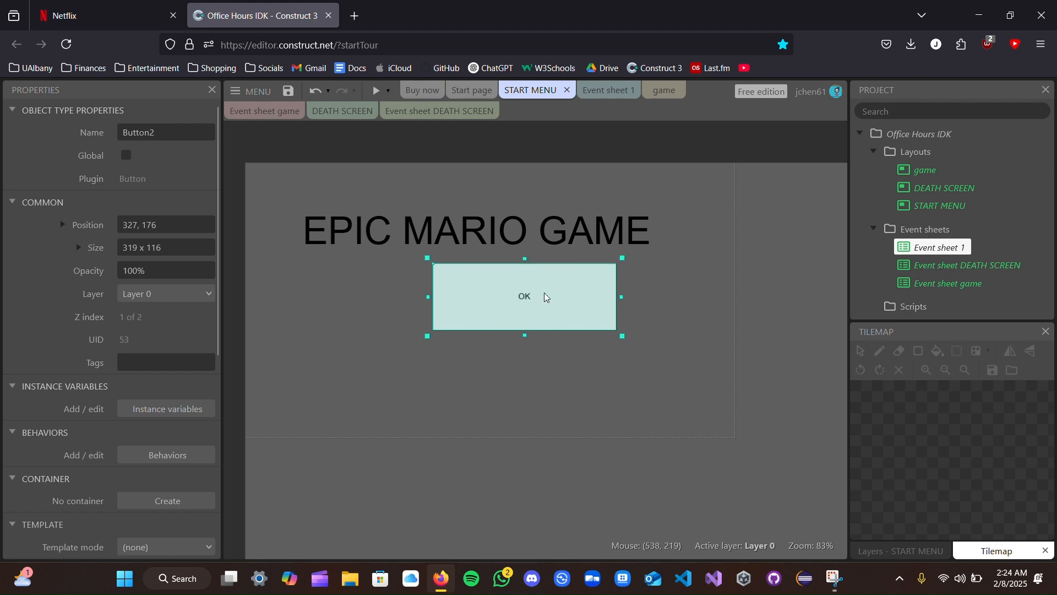
drag(545, 296, 499, 340)
drag(576, 380, 602, 364)
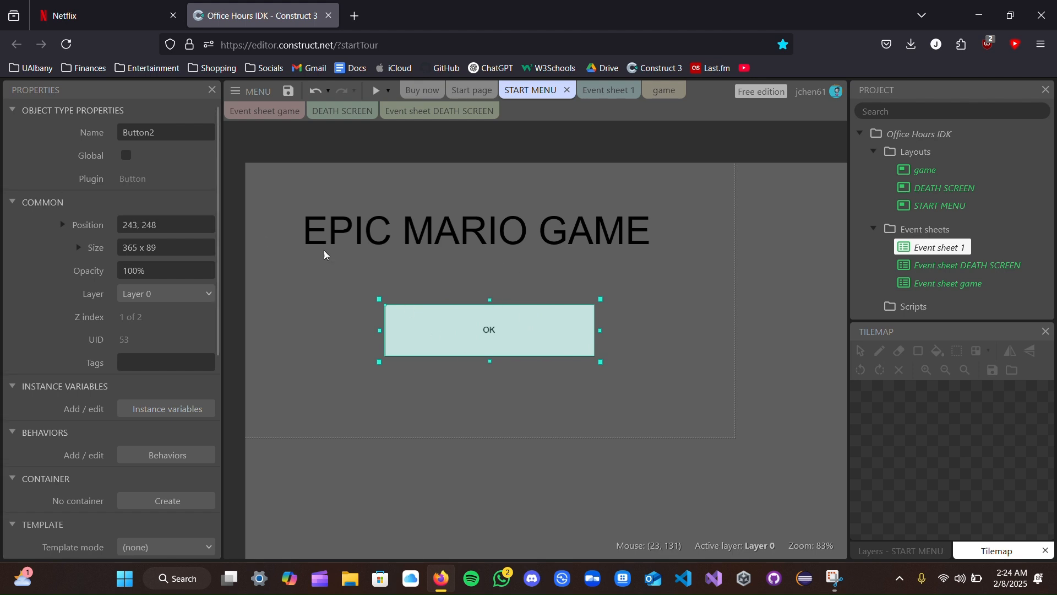
- Change the caption of the button below the title to START
scroll(99, 409, down, 6)
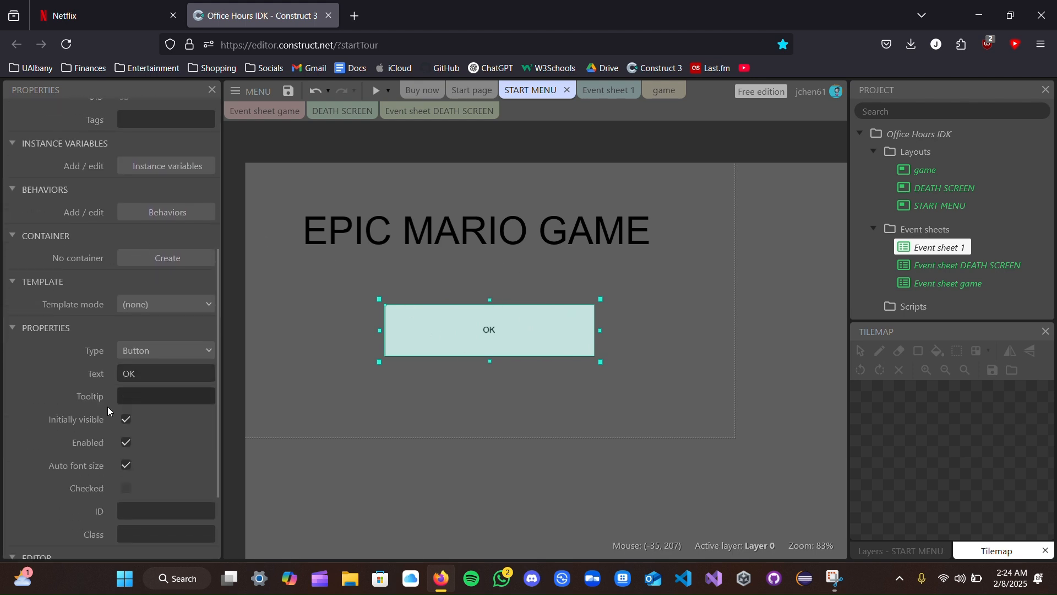
scroll(130, 401, up, 2)
click(138, 354)
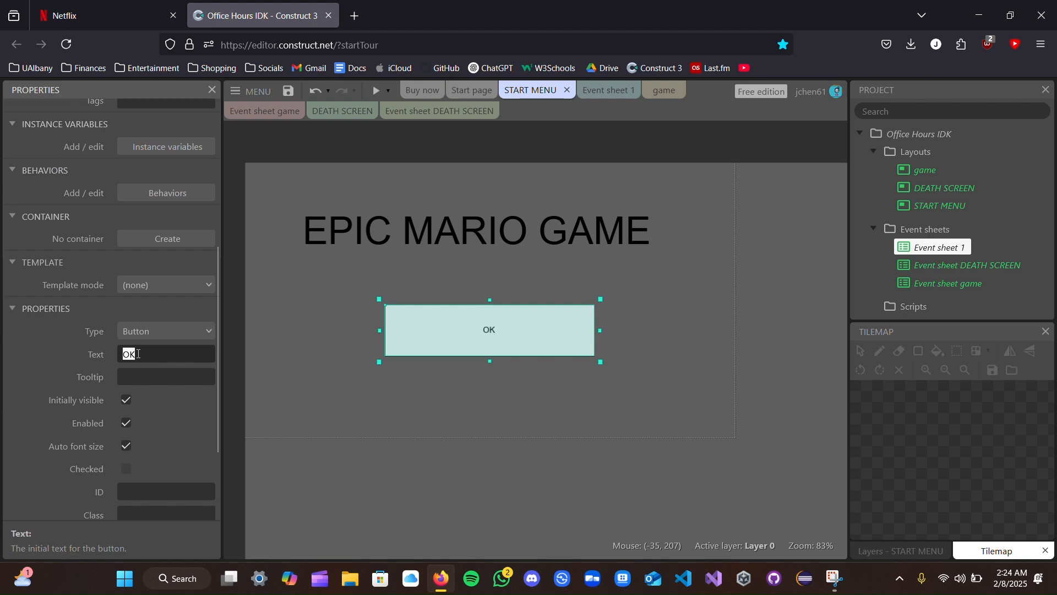
text(TSR)
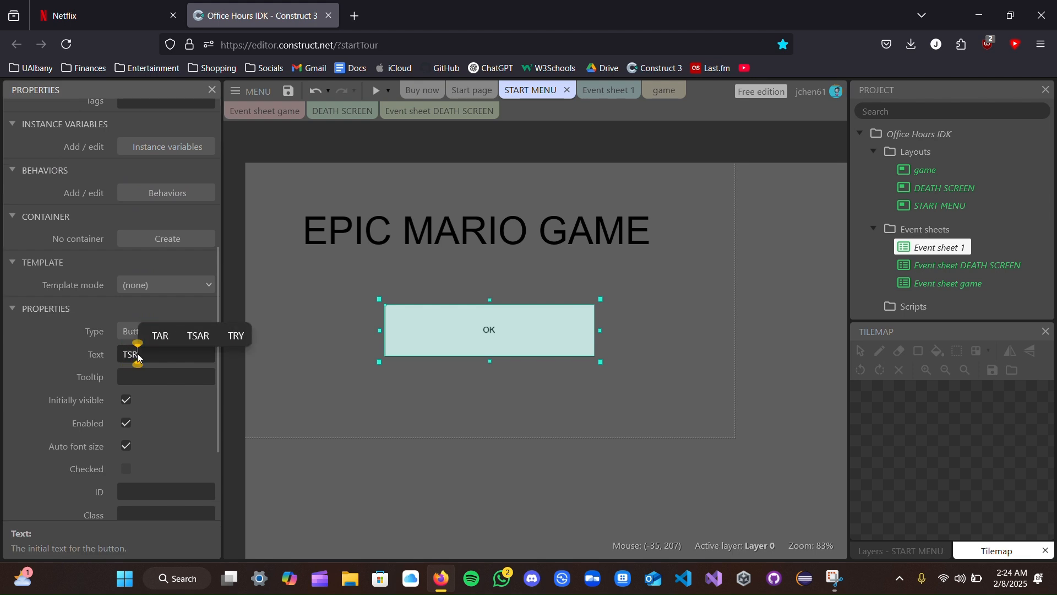
key(BackSpace)
key(BackSpace)
key(BackSpace)
text(START)
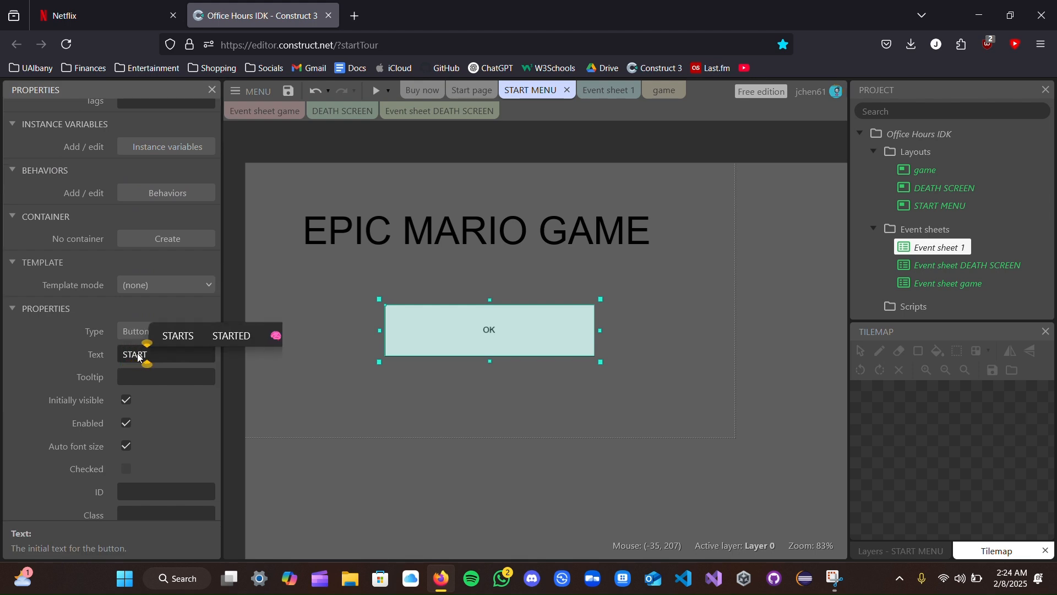
click(471, 373)
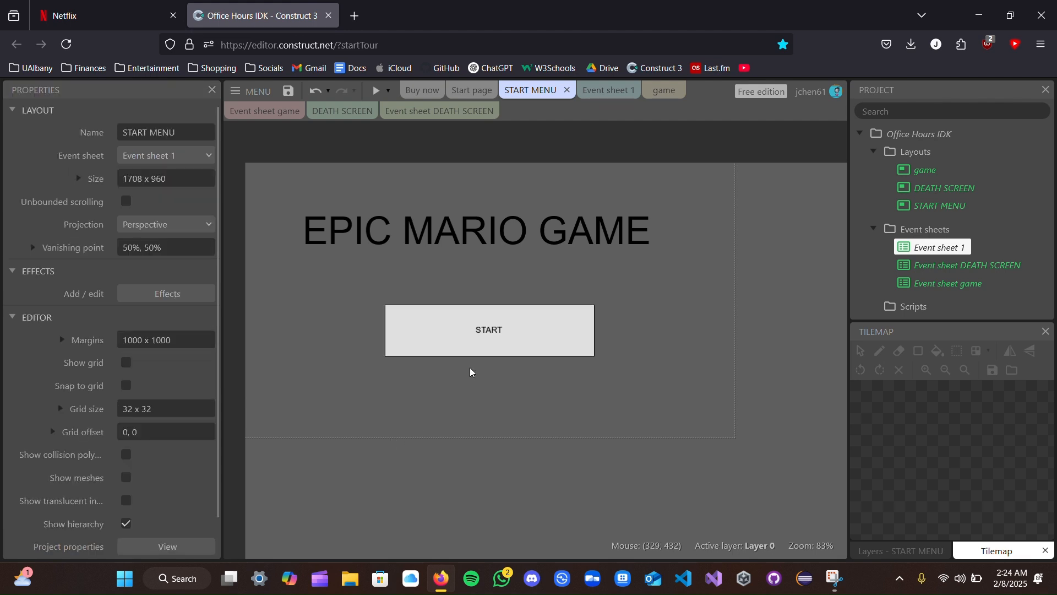
click(510, 338)
click(511, 382)
- Preview the START MENU layout, try its START button, and close the preview
click(376, 91)
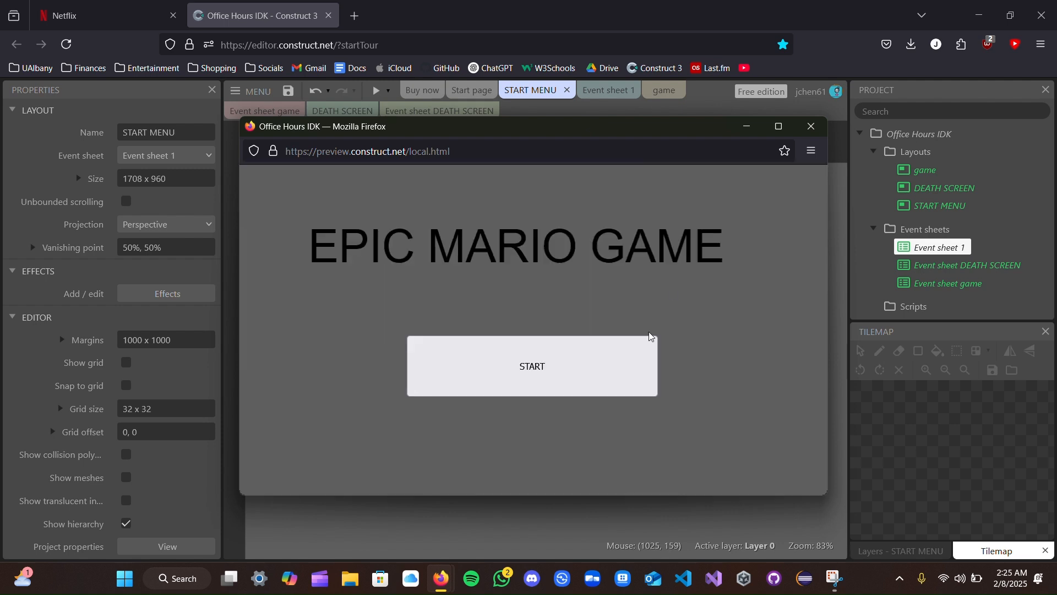
click(531, 369)
click(536, 368)
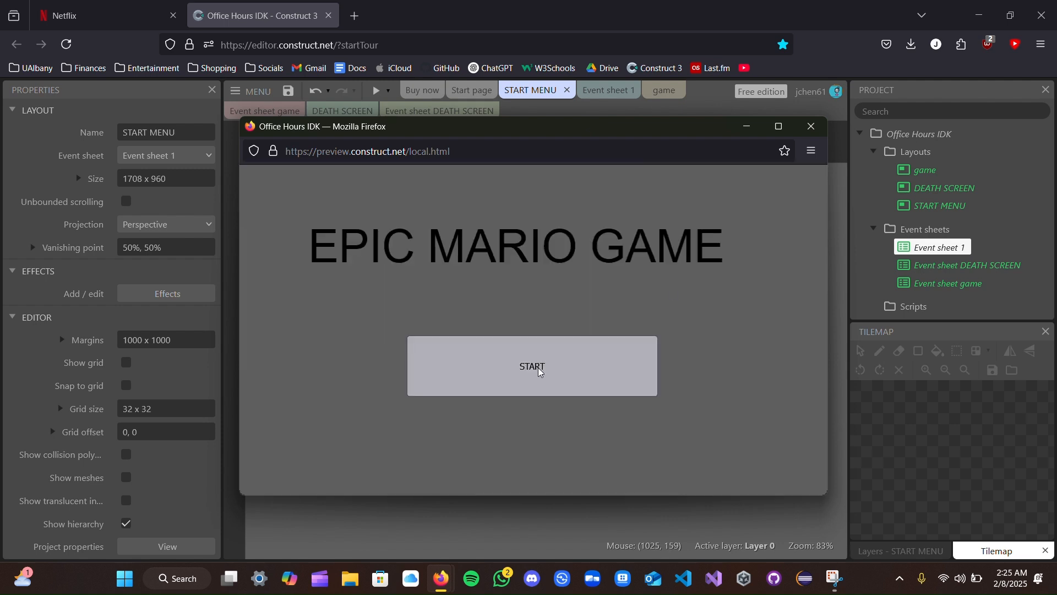
click(812, 126)
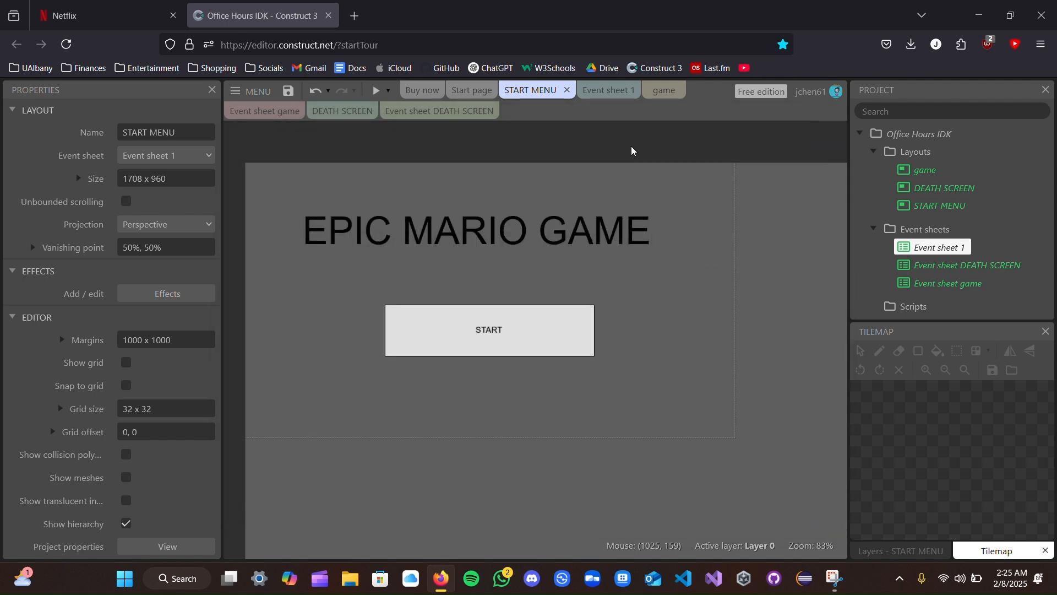
click(610, 94)
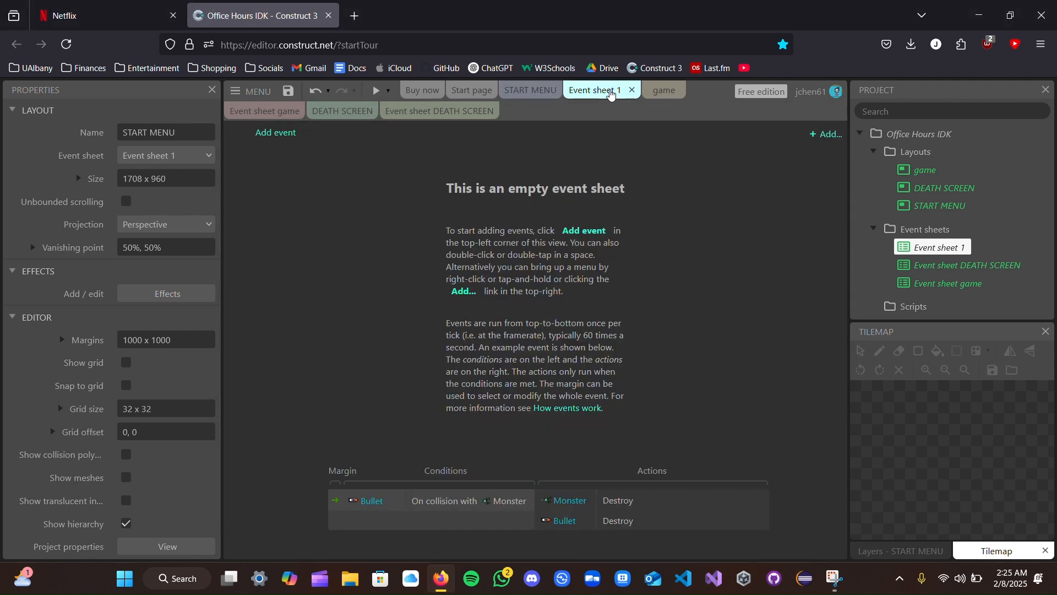
click(281, 134)
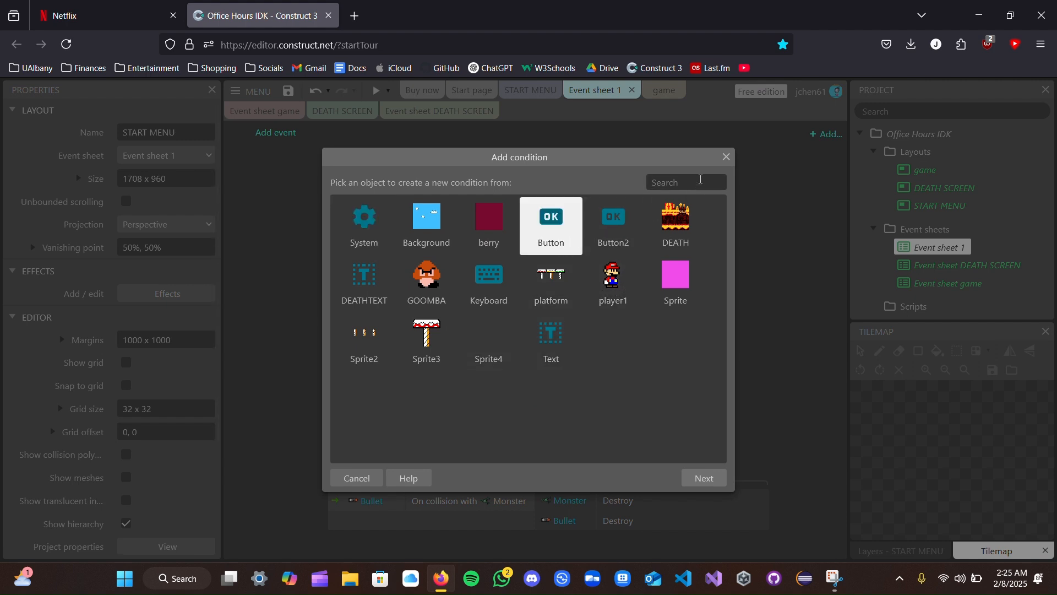
click(727, 157)
- Rename the button object in the START MENU layout to STARTBUTTON
click(529, 91)
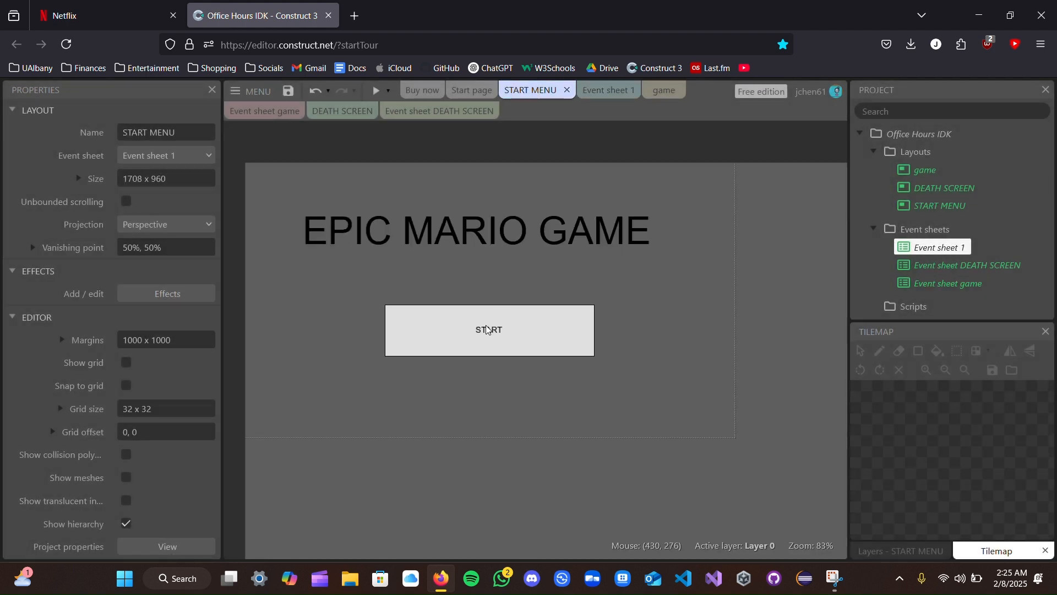
click(499, 332)
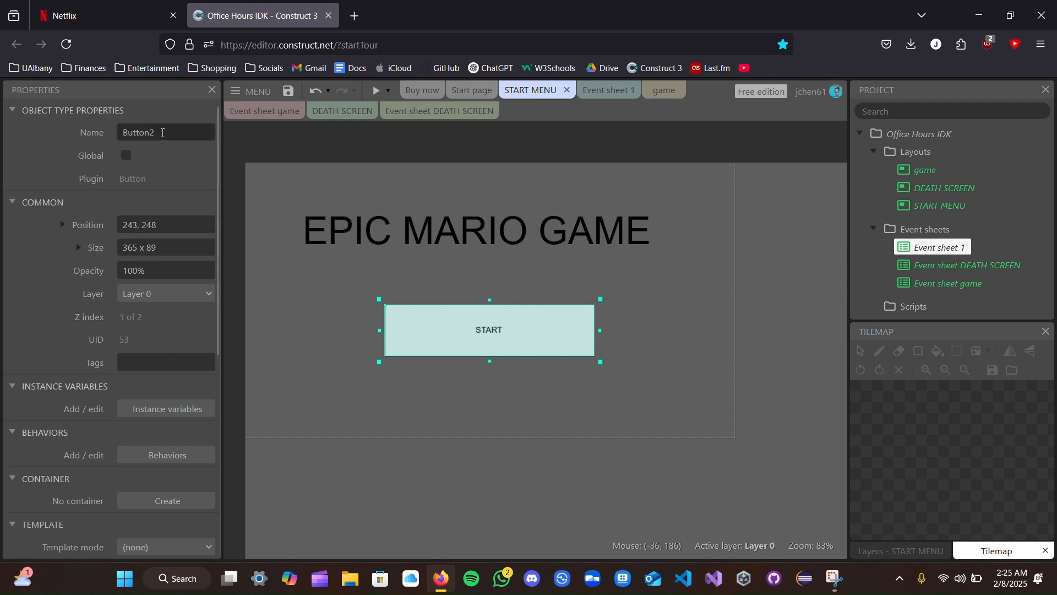
click(163, 132)
text(START)
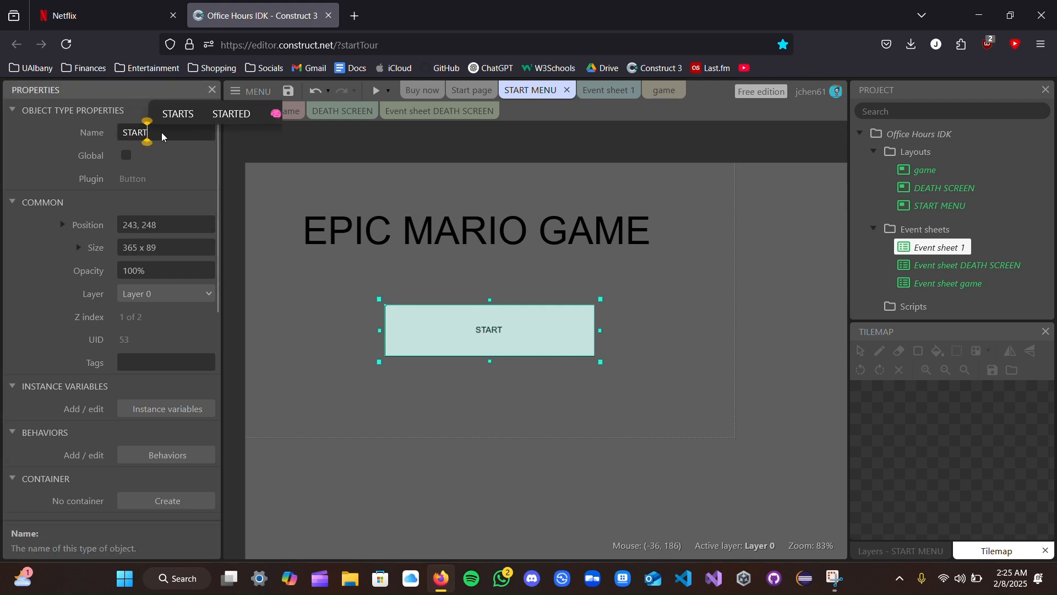
text( BUTTON)
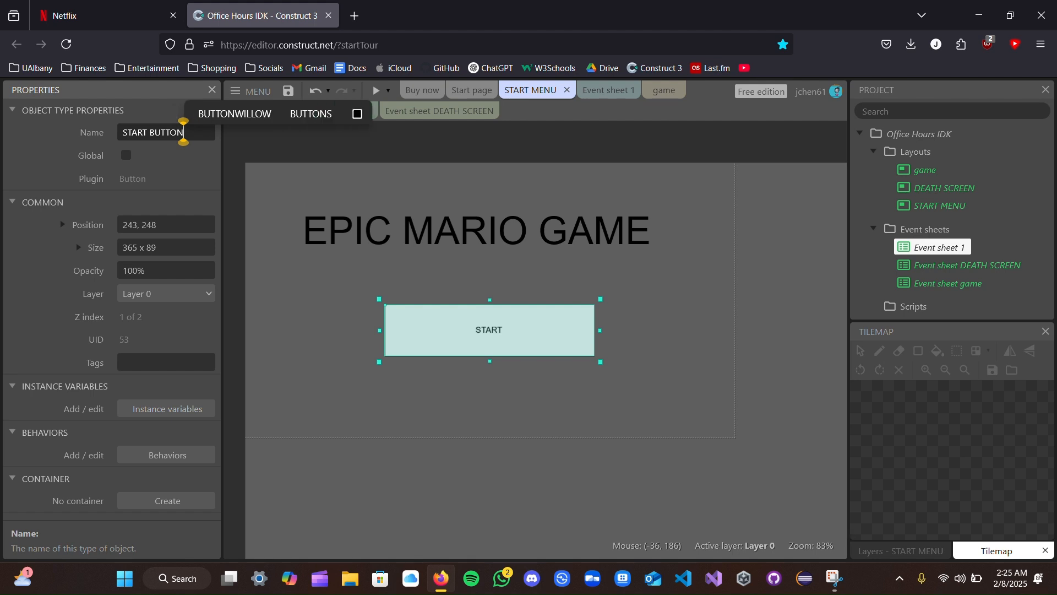
key(Return)
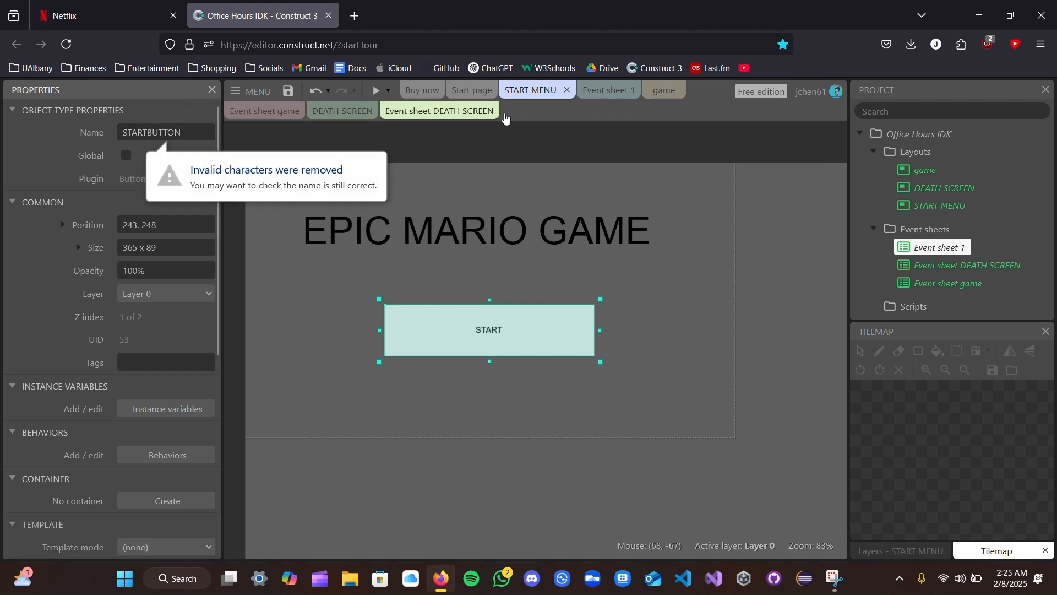
- Add an event to Event sheet 1 with the On clicked condition for STARTBUTTON
click(605, 90)
click(277, 133)
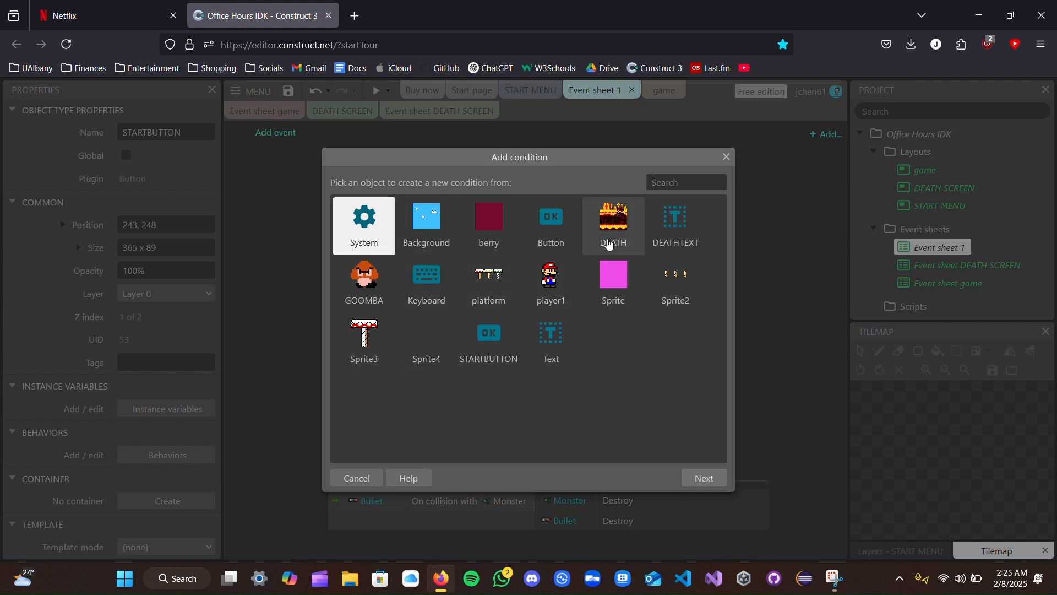
click(489, 340)
click(704, 478)
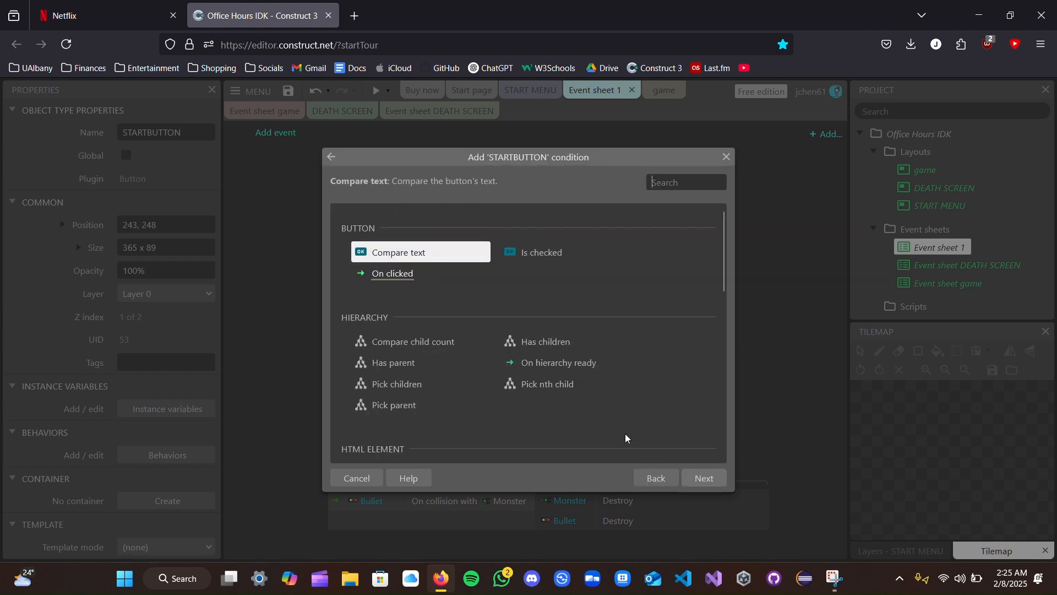
click(422, 276)
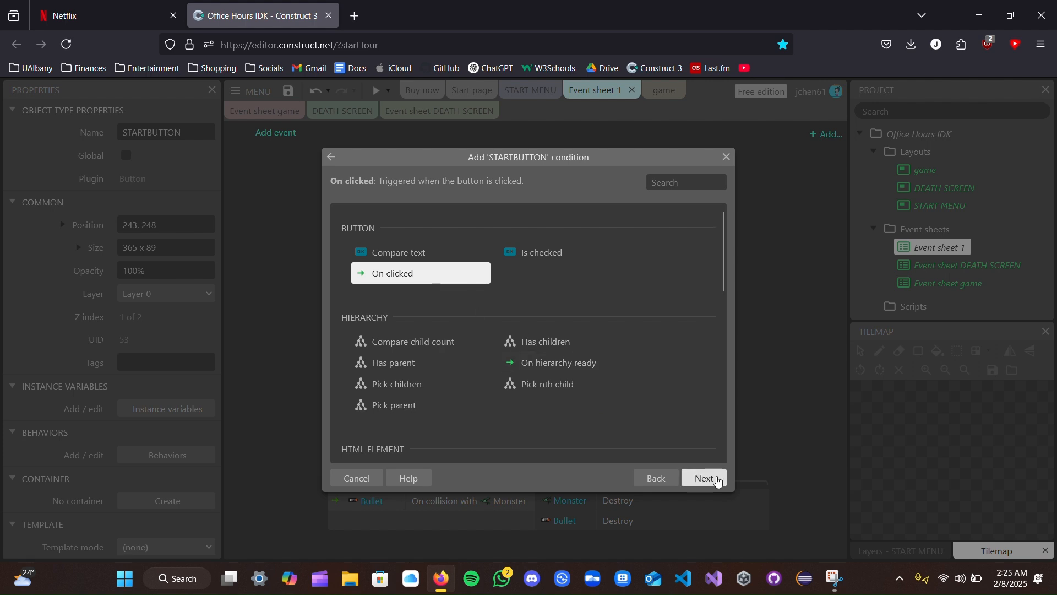
click(706, 478)
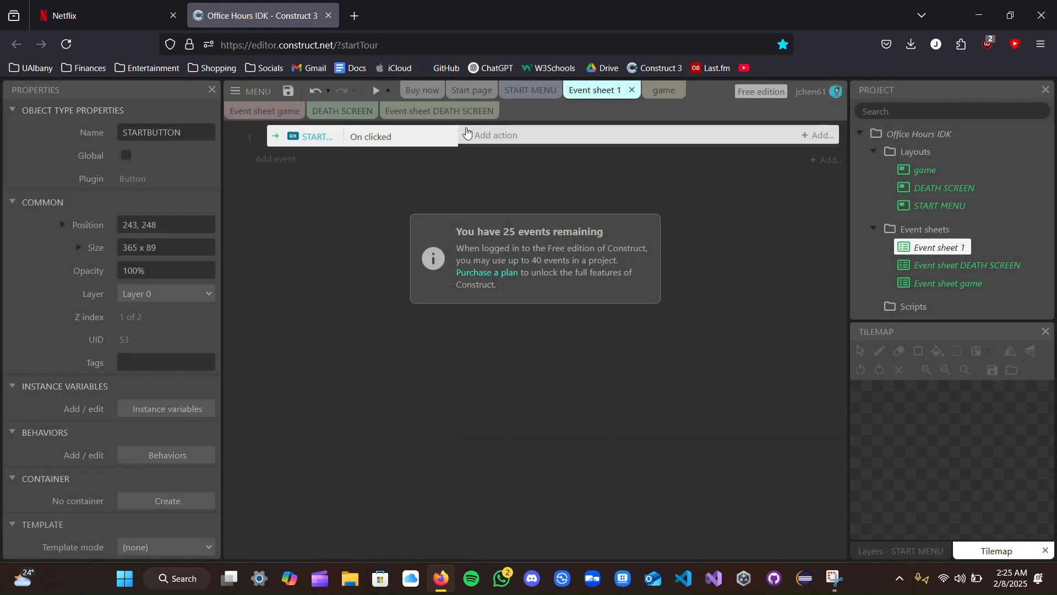
- Add a System Go to layout action to the STARTBUTTON event, with game as the target layout
click(497, 139)
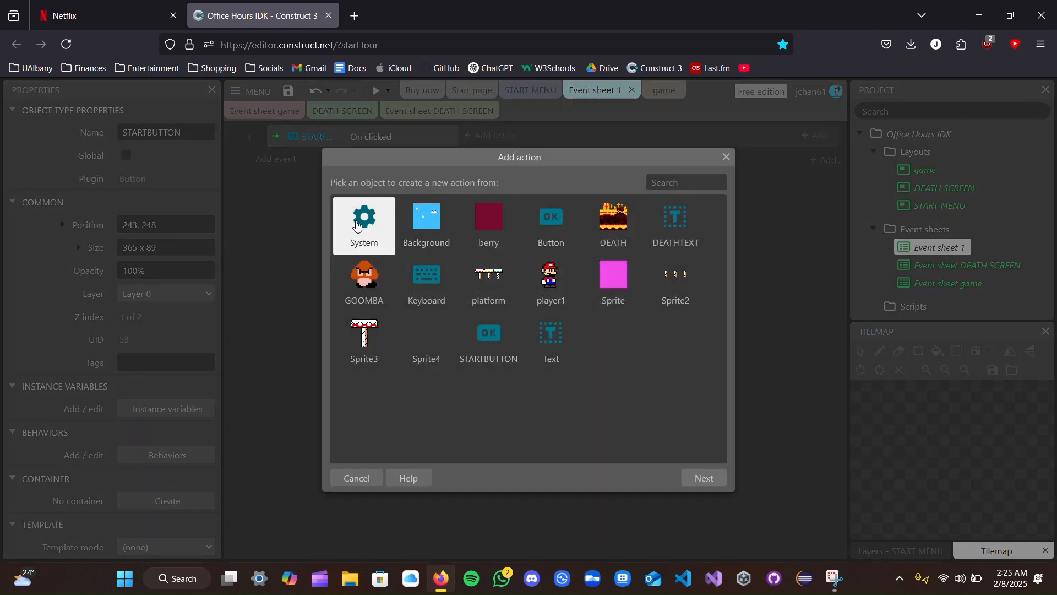
click(705, 478)
text(GO TO)
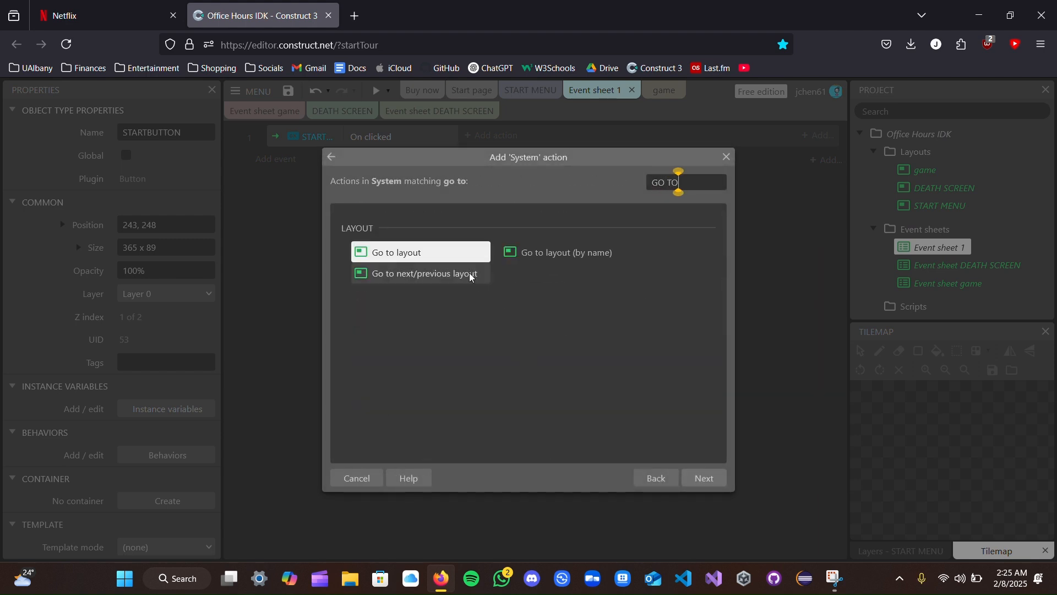
click(716, 477)
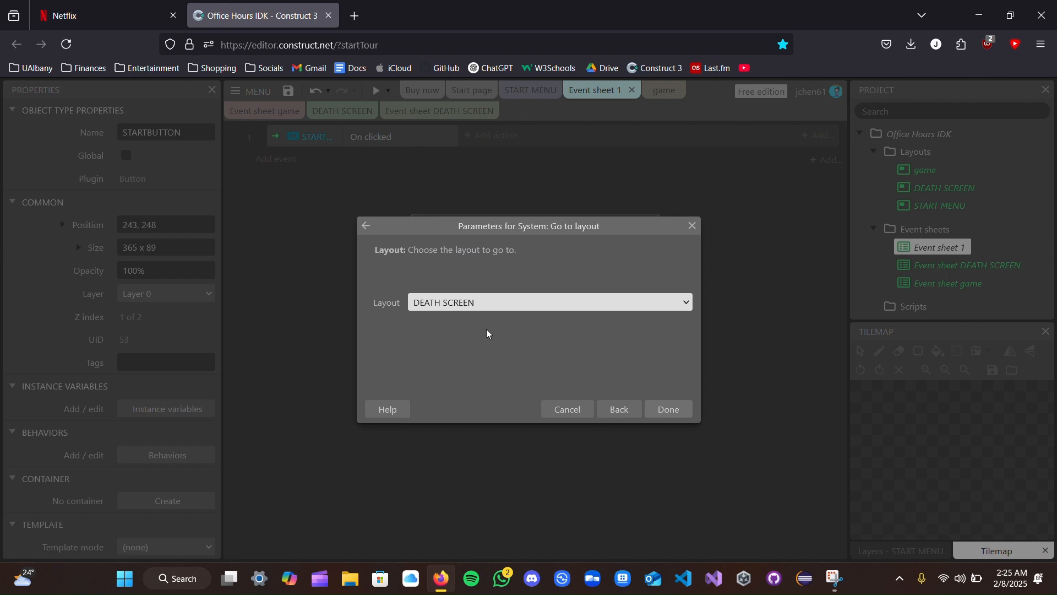
click(489, 303)
click(477, 342)
click(681, 418)
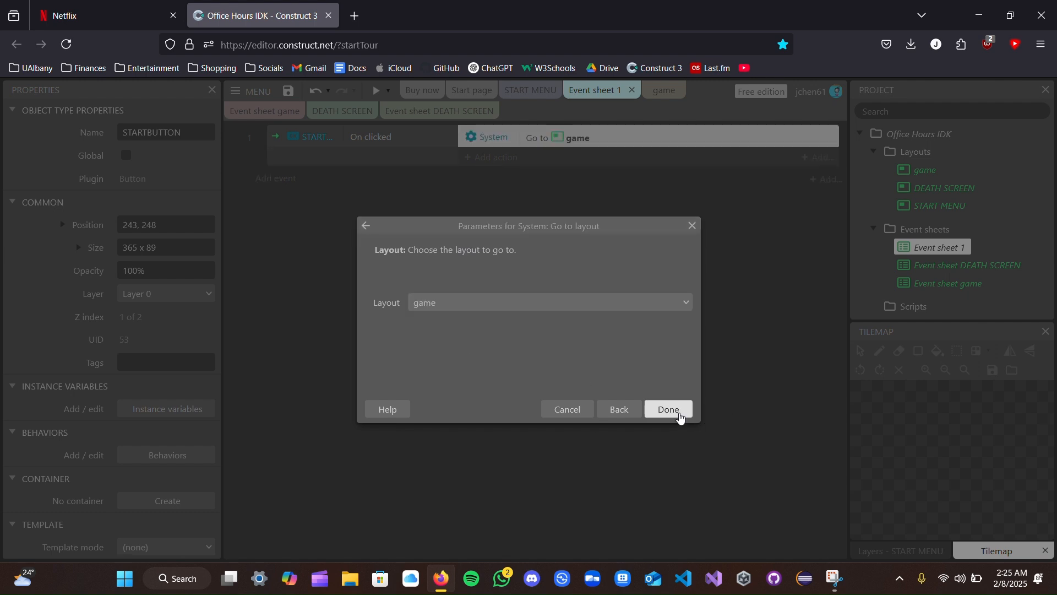
- Check the game layout, then preview the START MENU layout and start the game with its START button
click(664, 91)
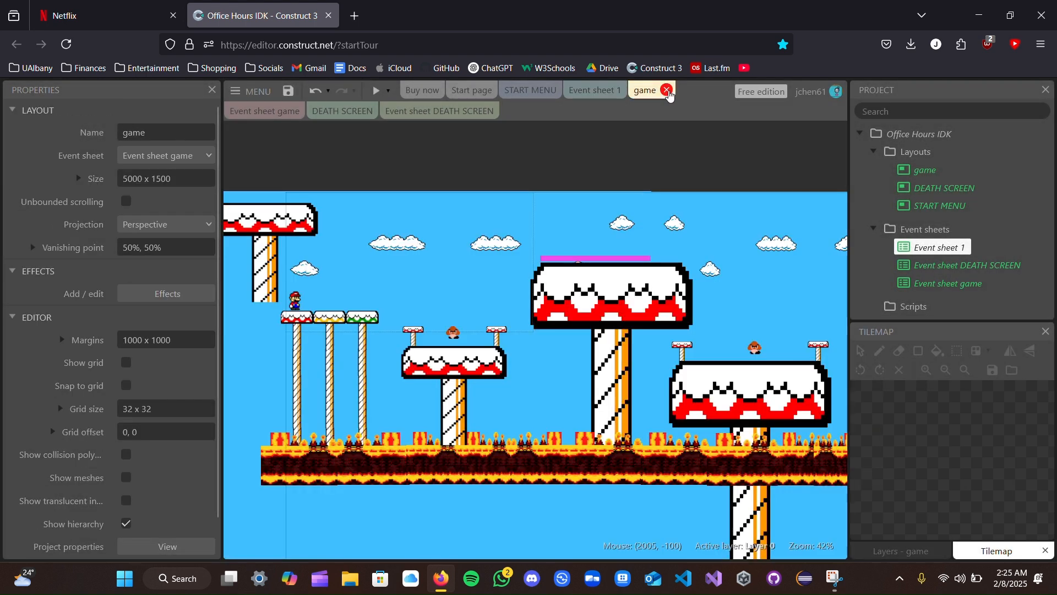
click(595, 90)
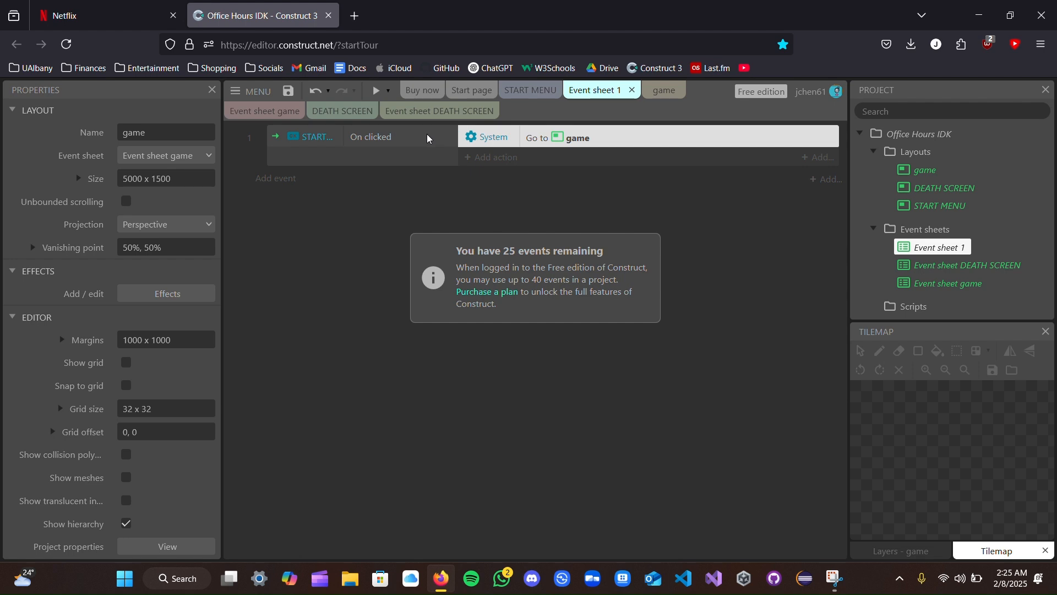
click(529, 90)
click(373, 91)
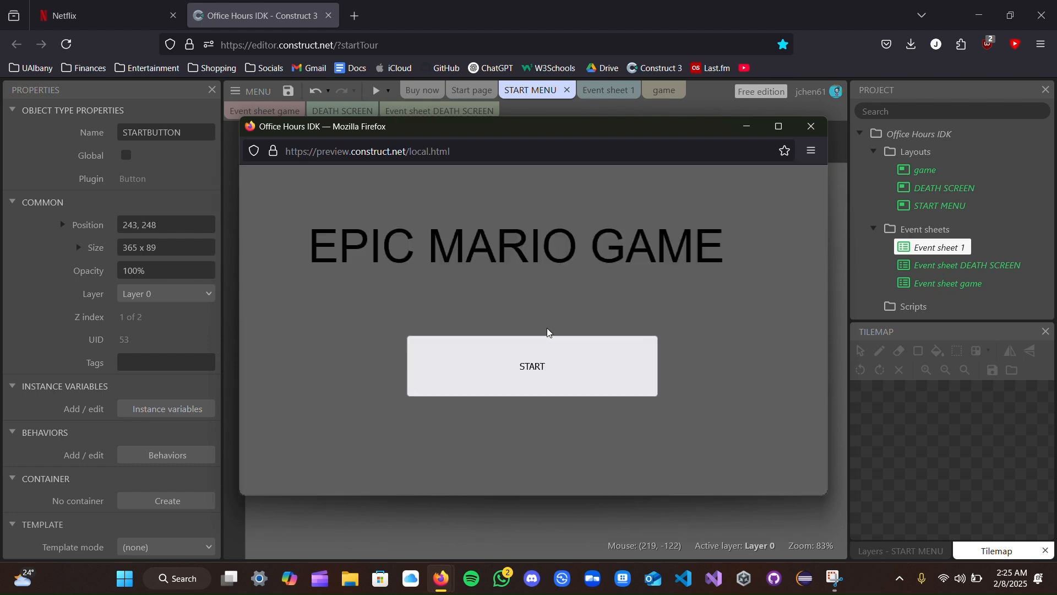
click(548, 366)
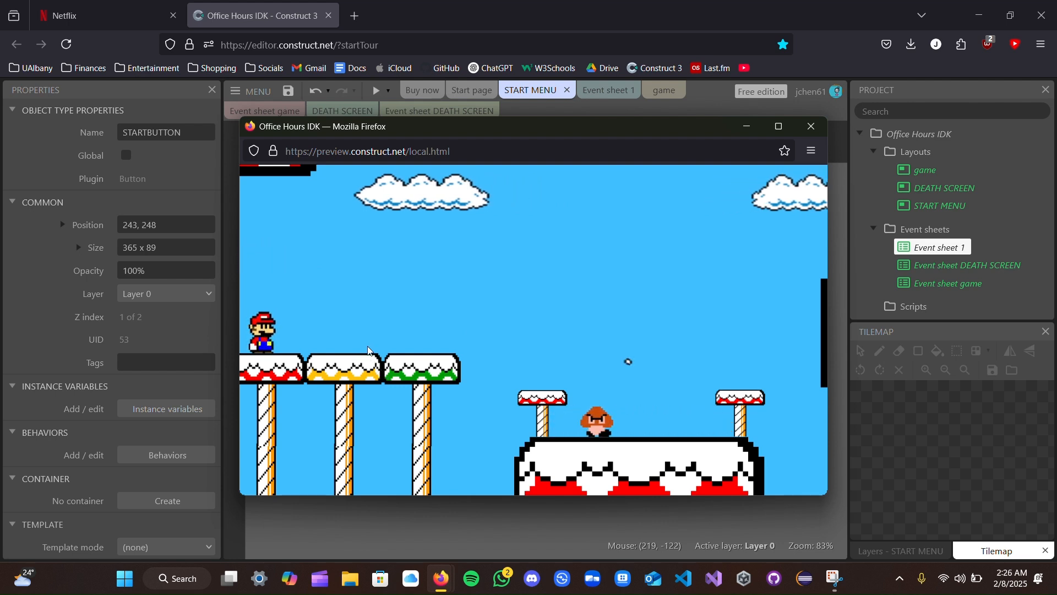
- Test the level by running and jumping Mario across the first platforms, and close the preview
key(Right)
key(Up)
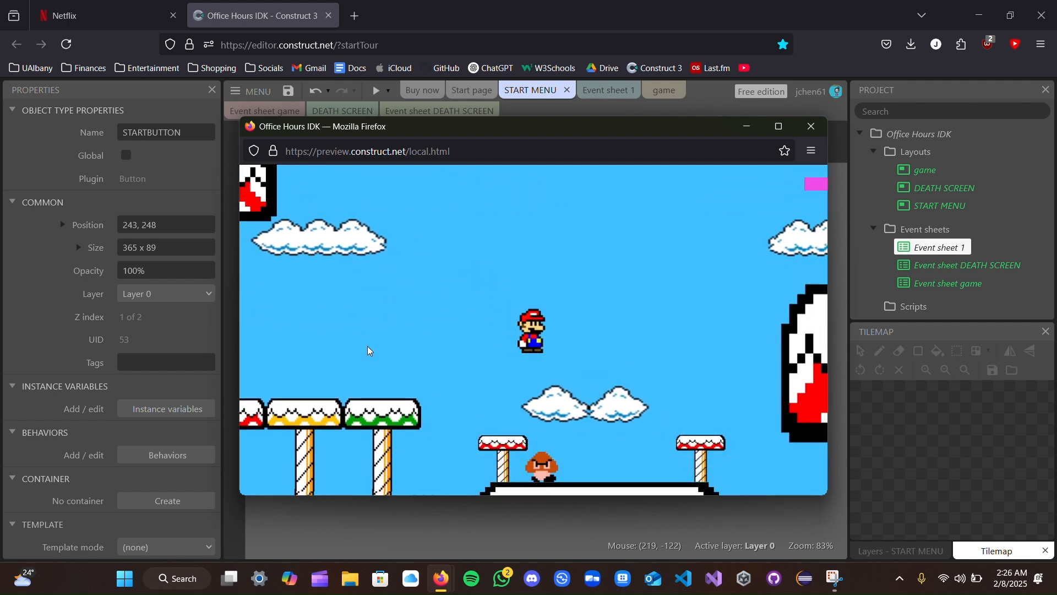
key(Right)
key(Up)
key(Right)
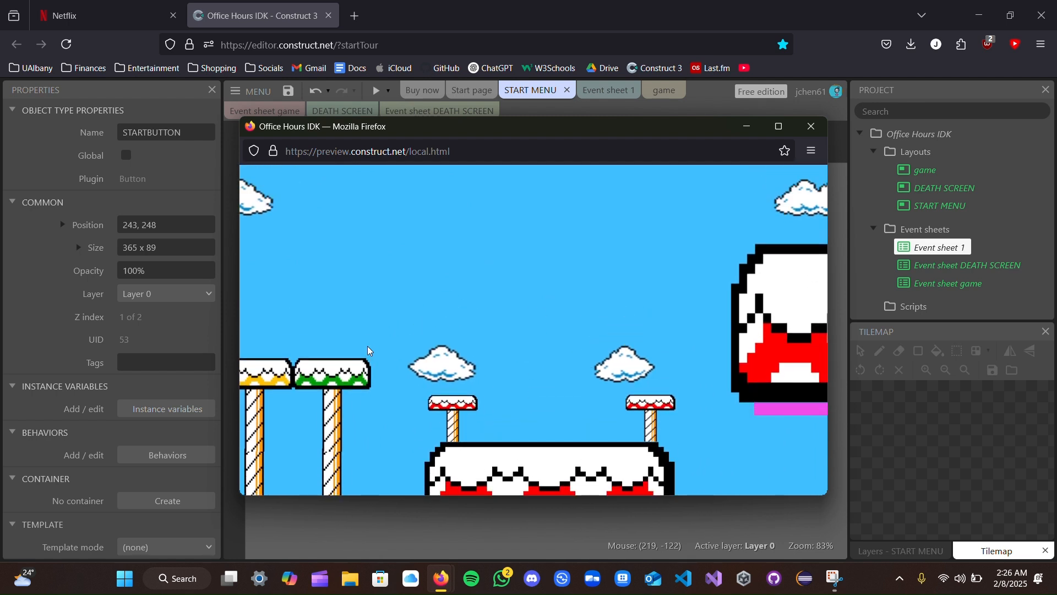
key(Up)
key(Right)
key(Up)
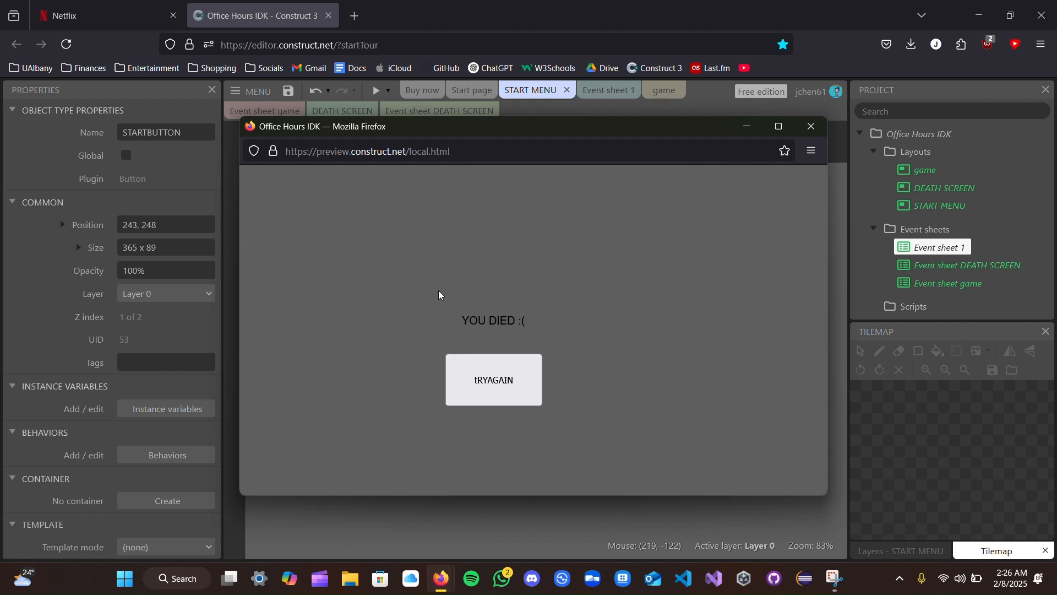
click(812, 126)
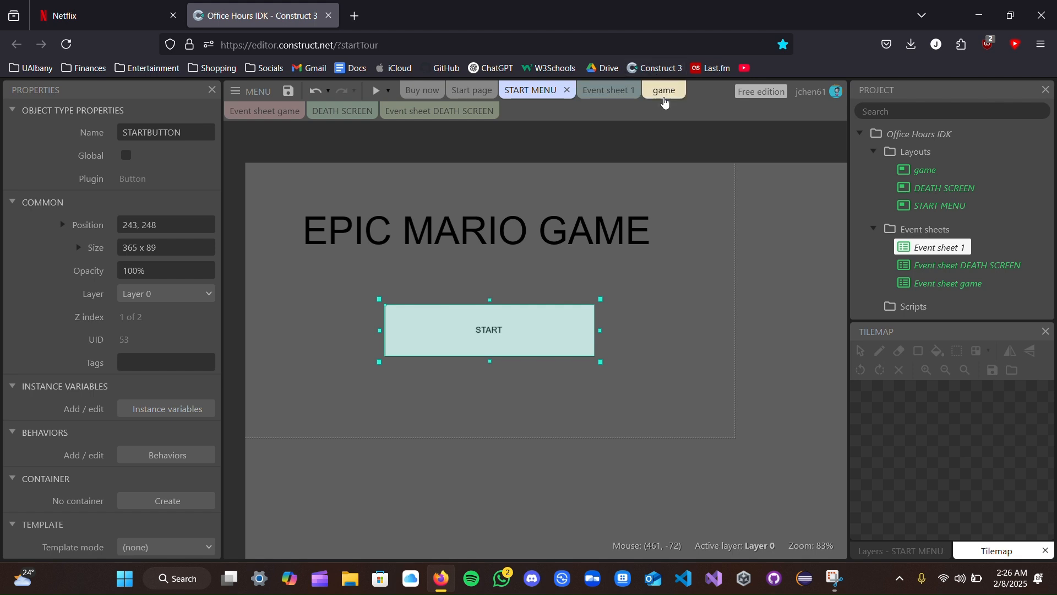
- Inspect the DEATH lava sprite and the first GOOMBA in the game layout, and open Event sheet game
click(665, 92)
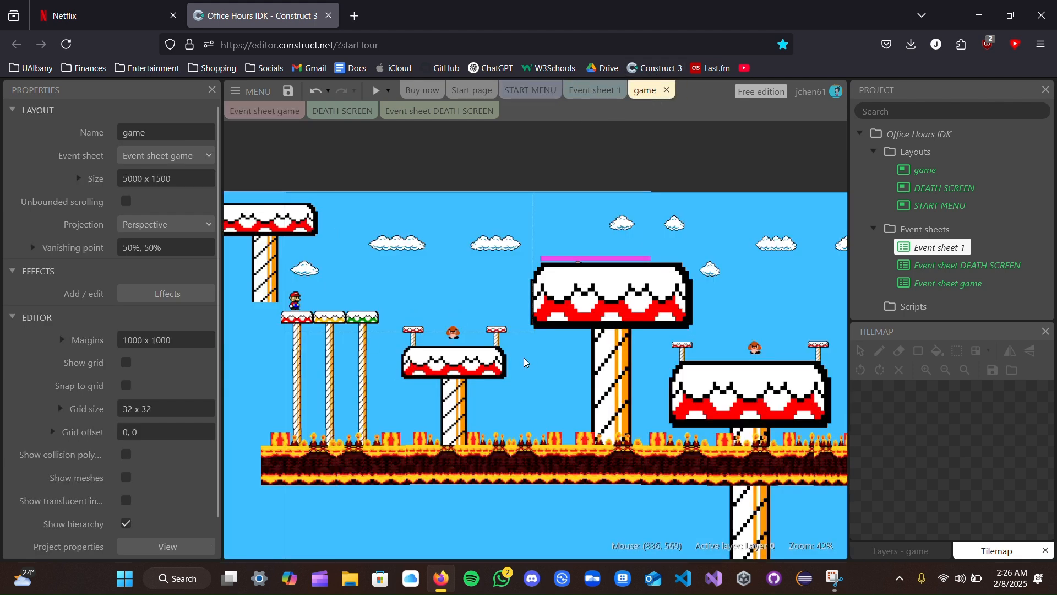
click(401, 470)
click(439, 470)
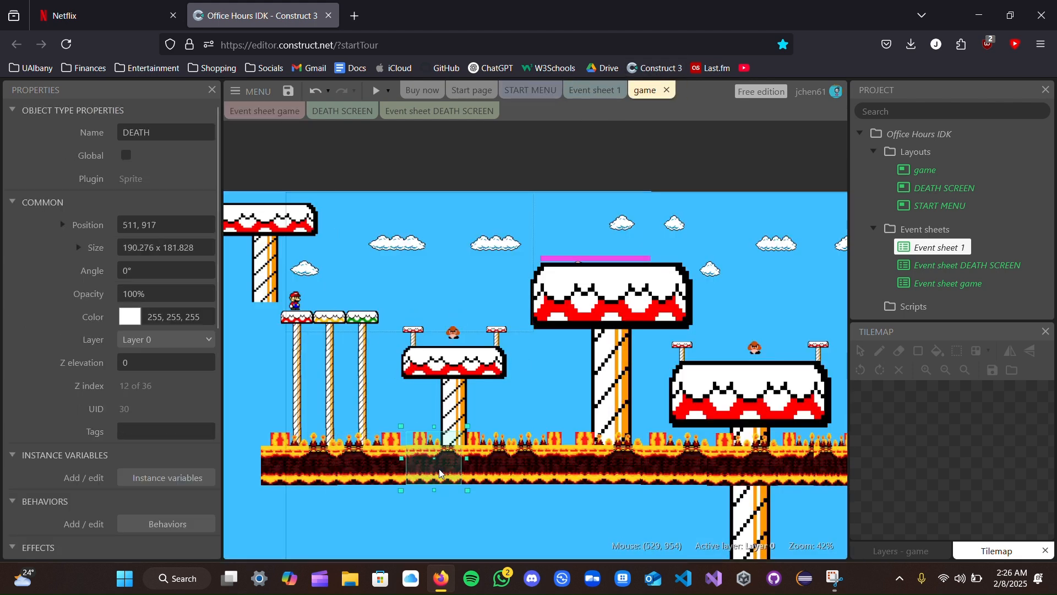
click(452, 326)
click(449, 337)
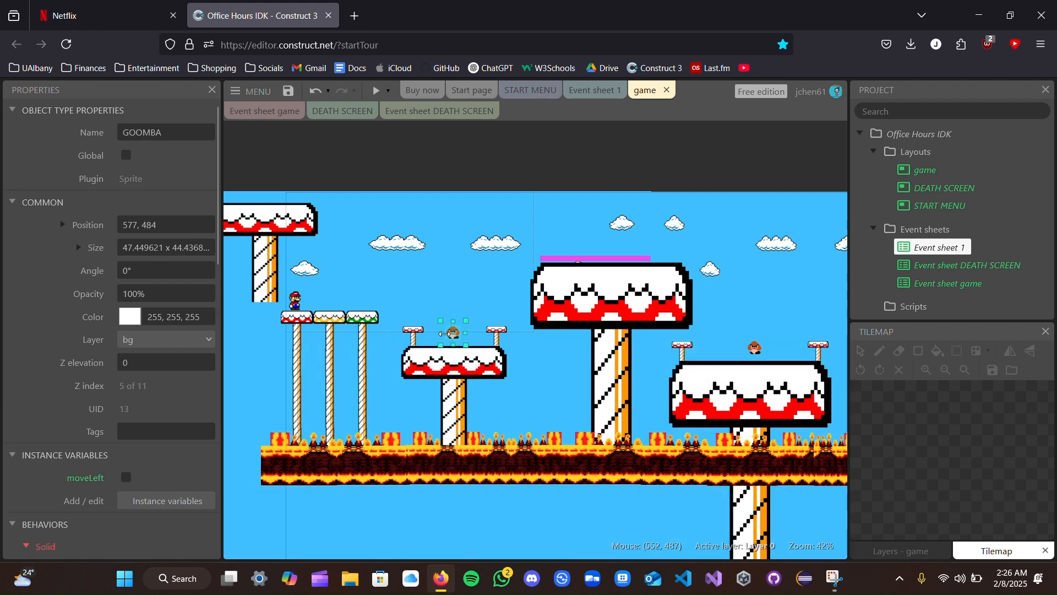
click(238, 109)
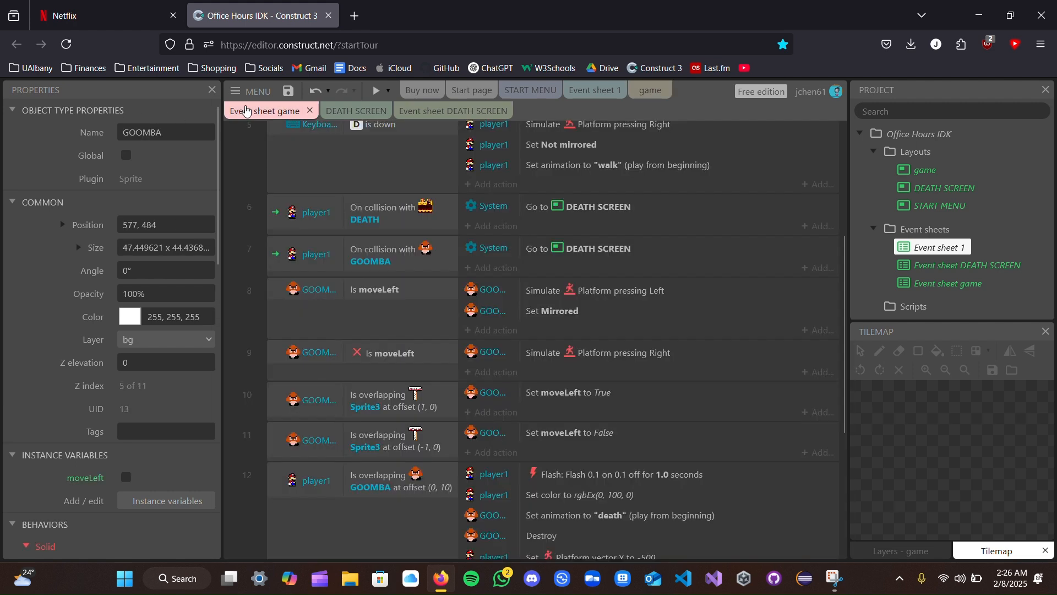
- Examine the DEATH and GOOMBA collision events in Event sheet game alongside the game and DEATH SCREEN layouts
scroll(511, 386, up, 2)
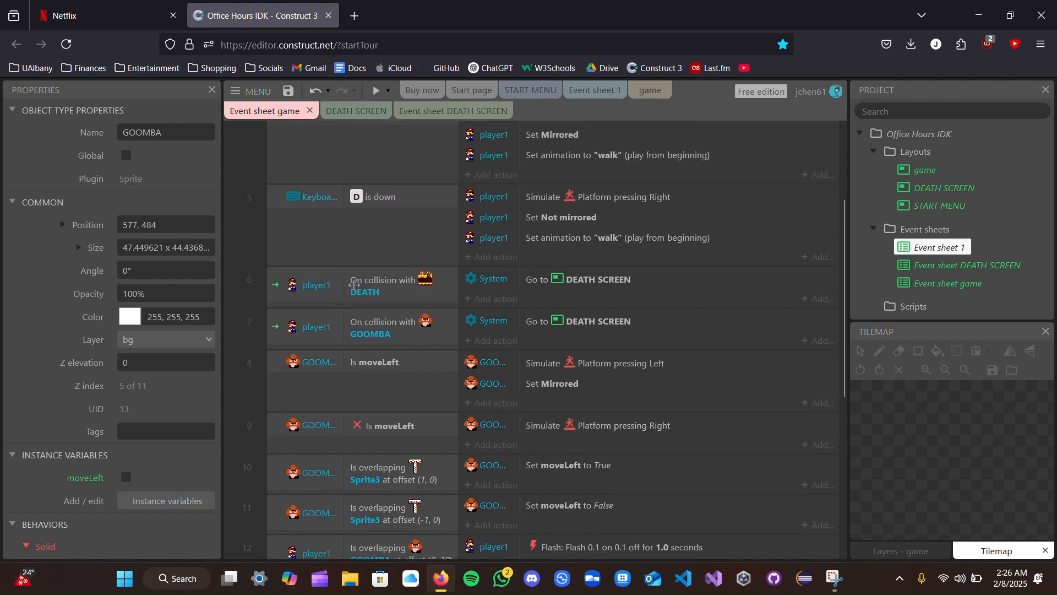
click(355, 111)
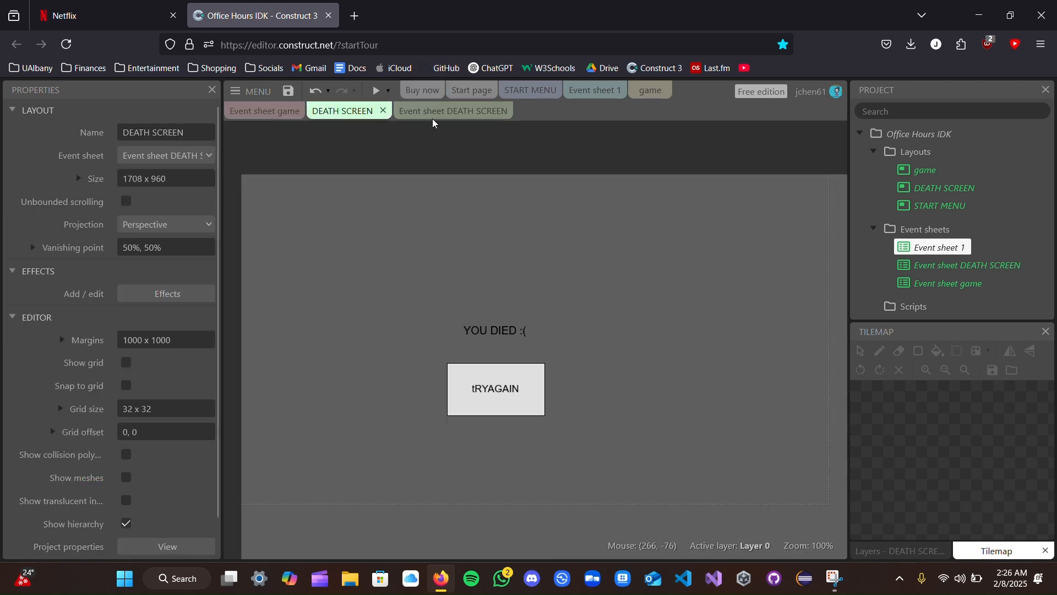
click(650, 90)
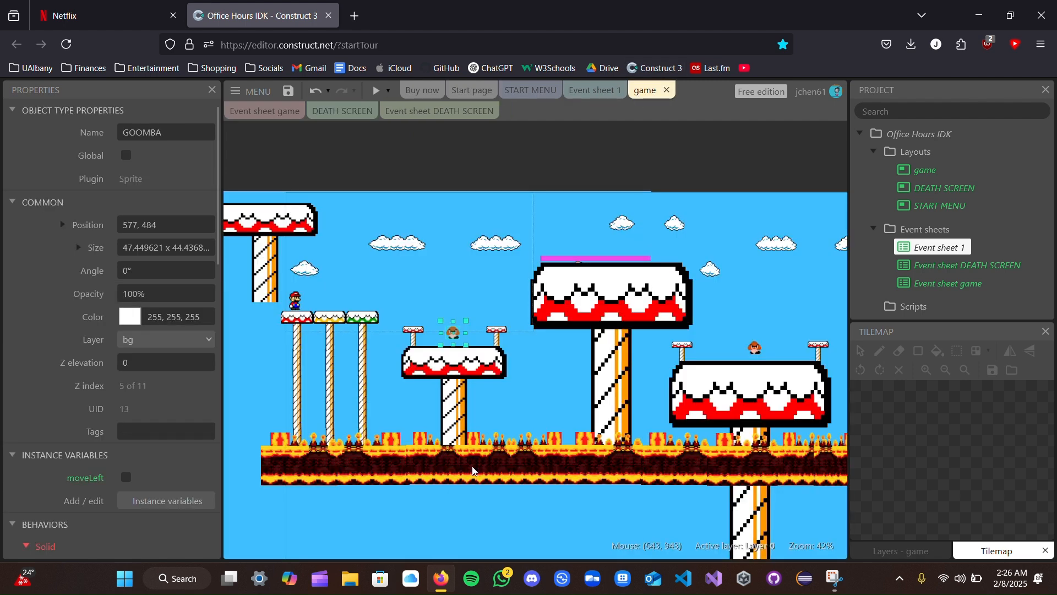
click(245, 111)
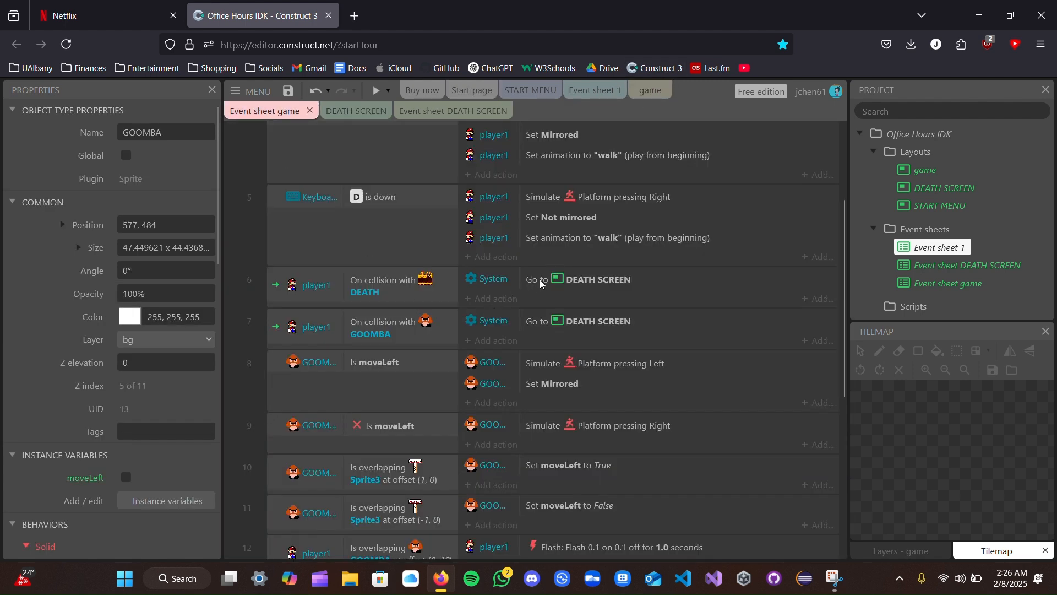
click(358, 111)
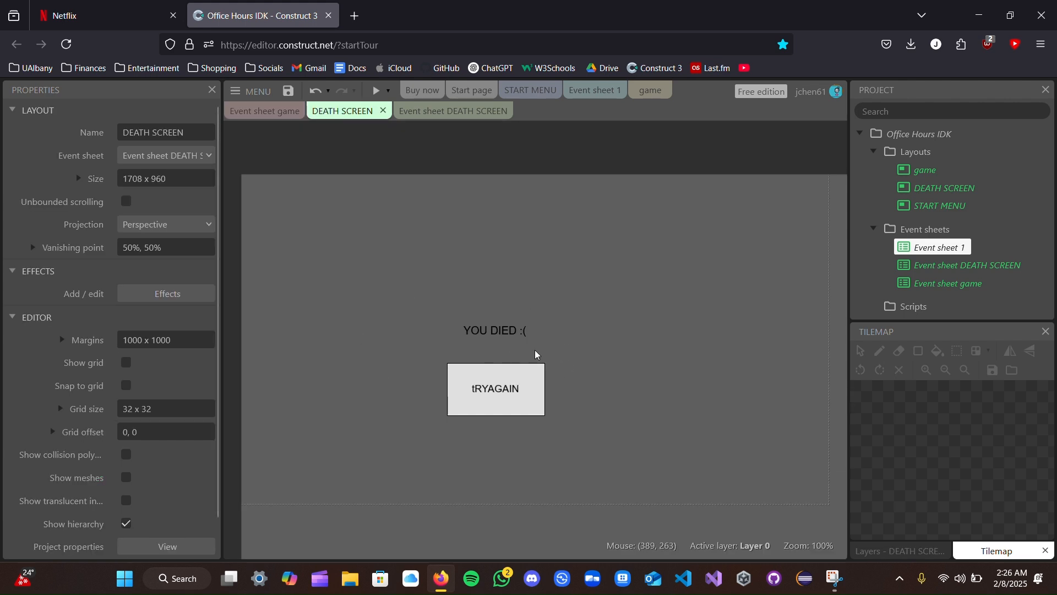
click(269, 112)
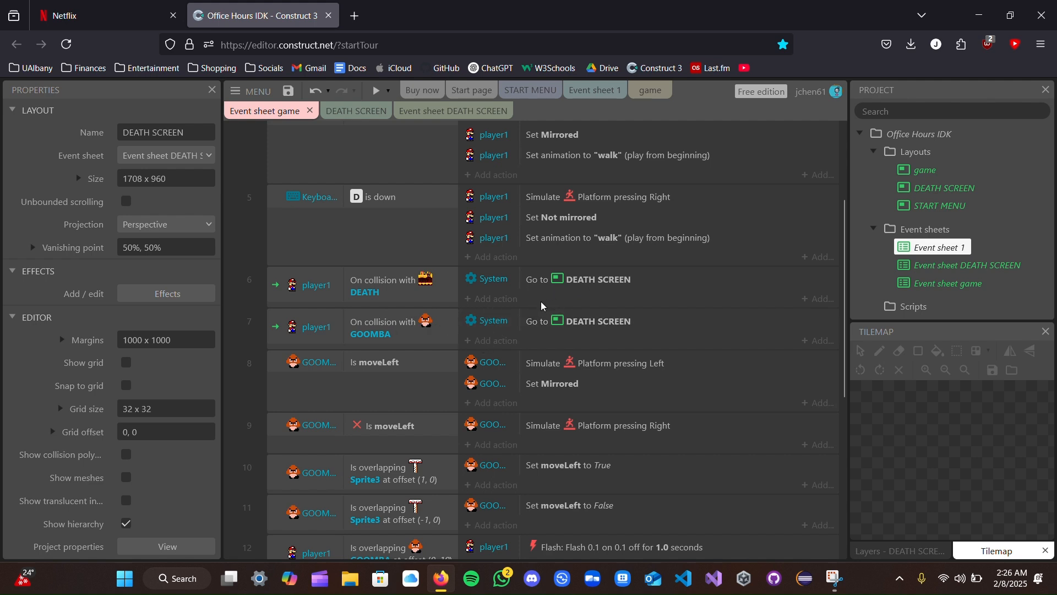
click(360, 112)
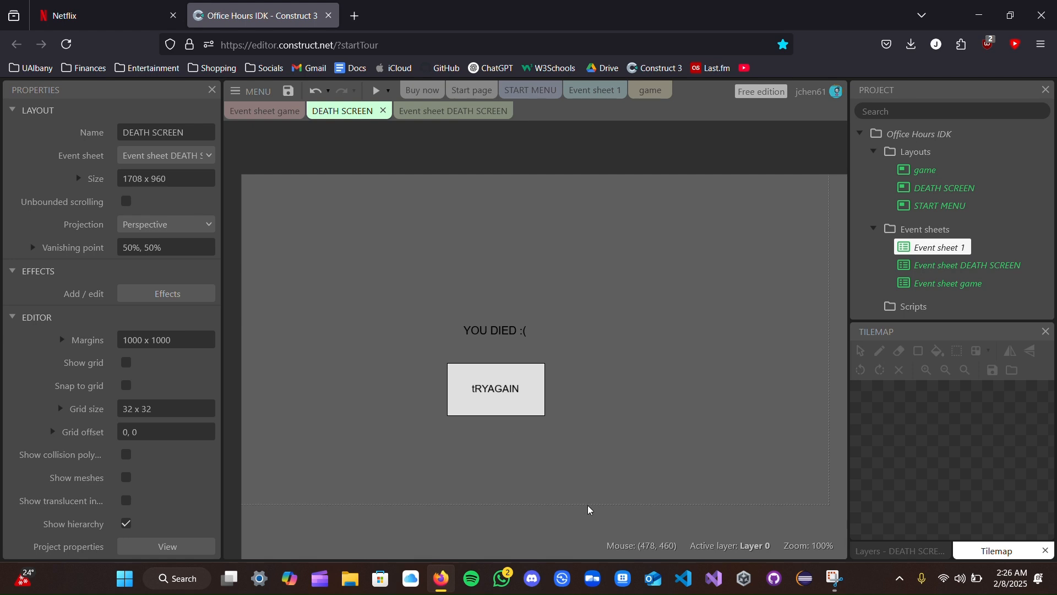
- Inspect the tRYAGAIN button on the DEATH SCREEN layout and its click event in Event sheet DEATH SCREEN
click(522, 400)
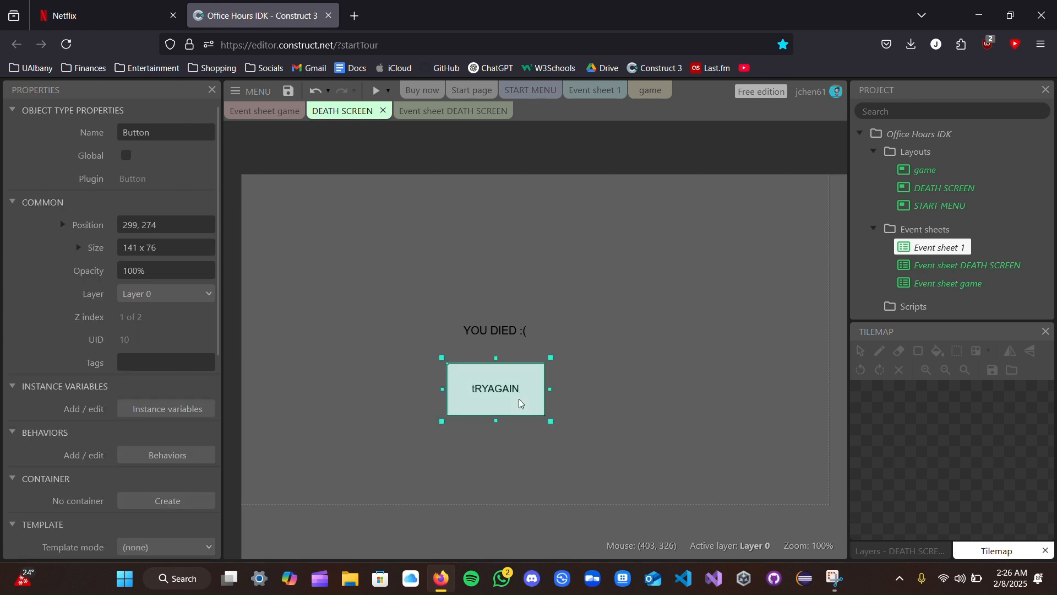
click(599, 415)
click(446, 112)
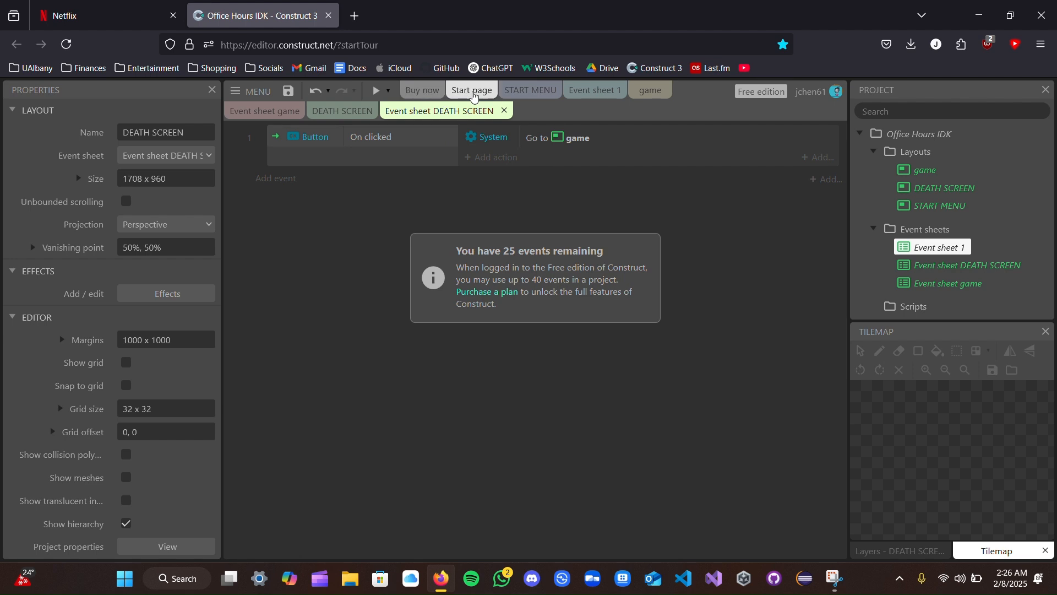
- Preview the START MENU layout, start the game with its START button, and jump Mario across to the large platform
click(522, 90)
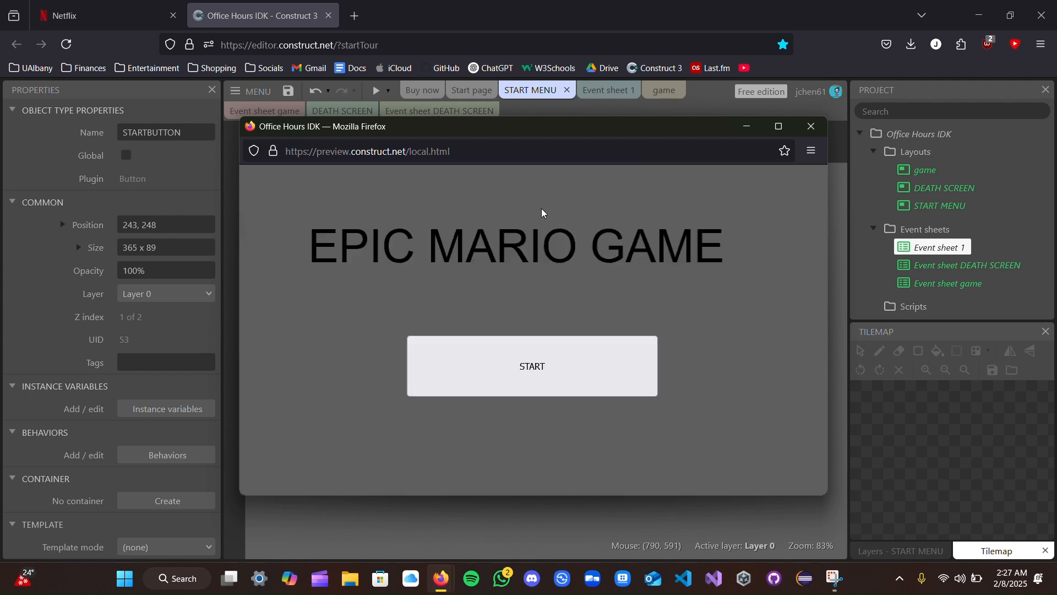
click(594, 389)
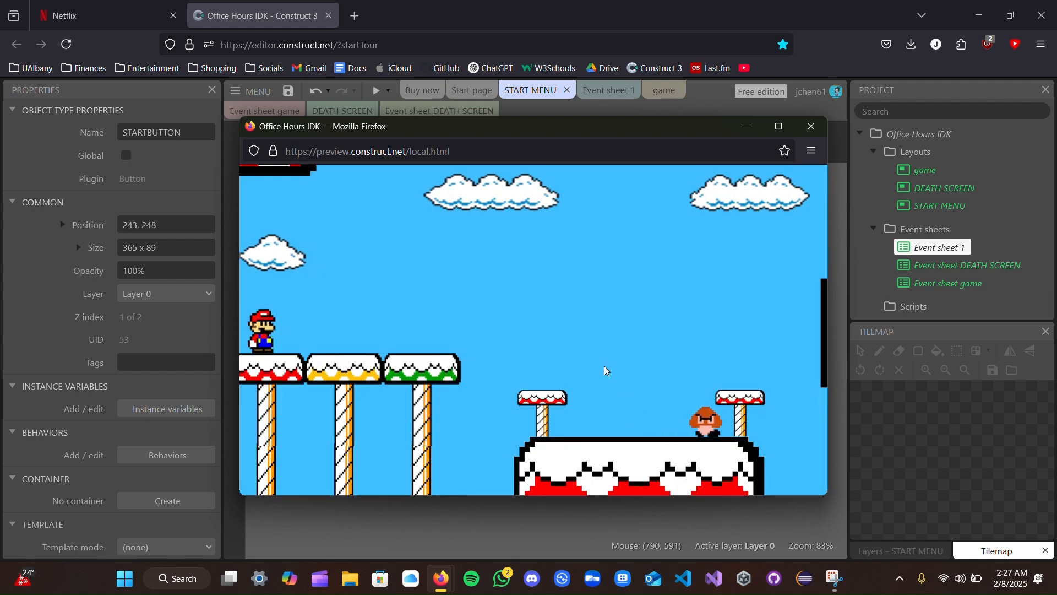
key(Right)
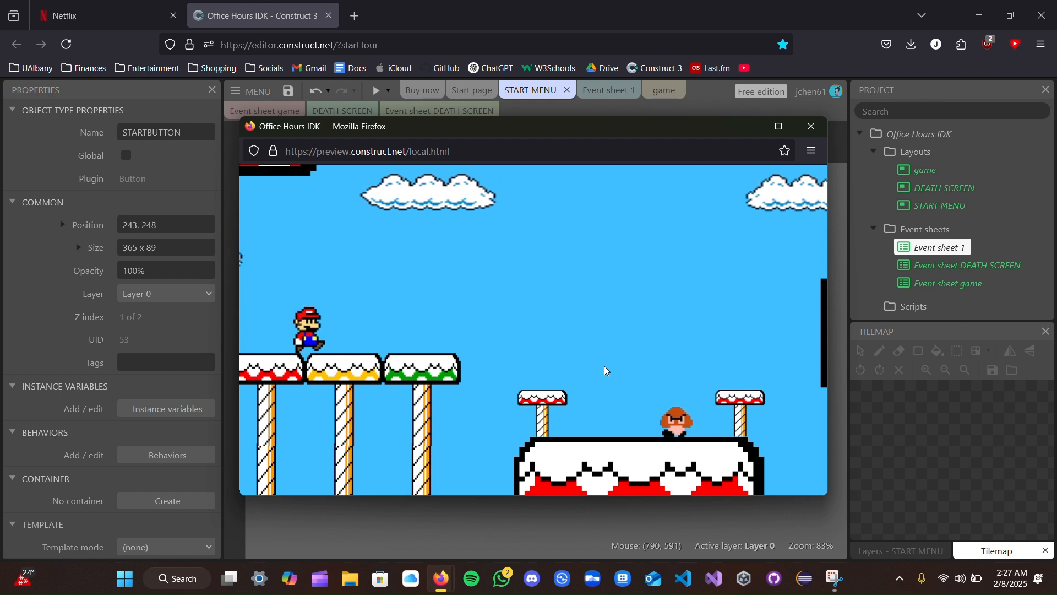
key(Up)
key(Right)
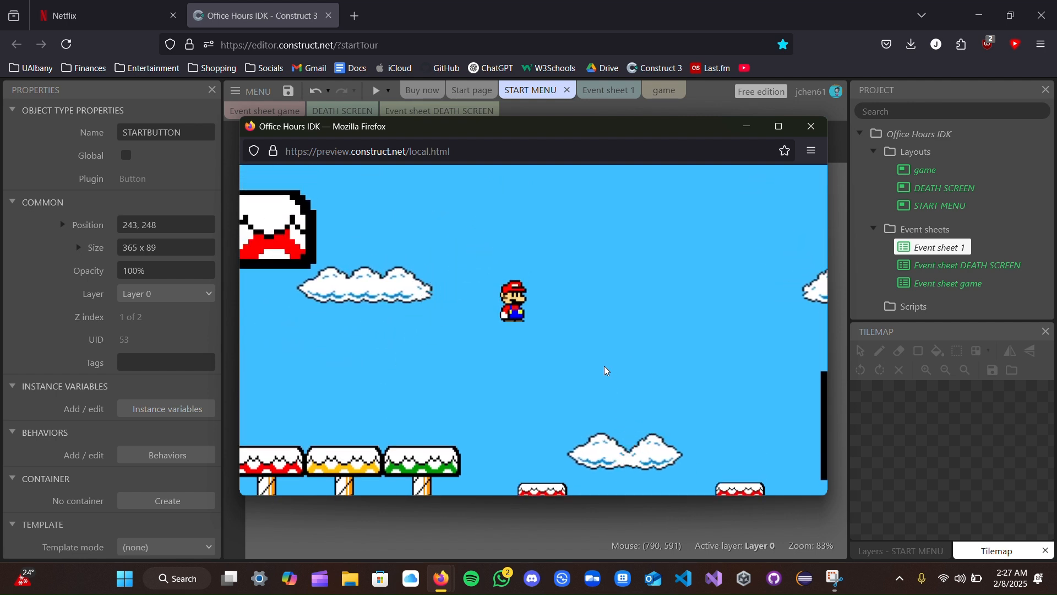
key(Right)
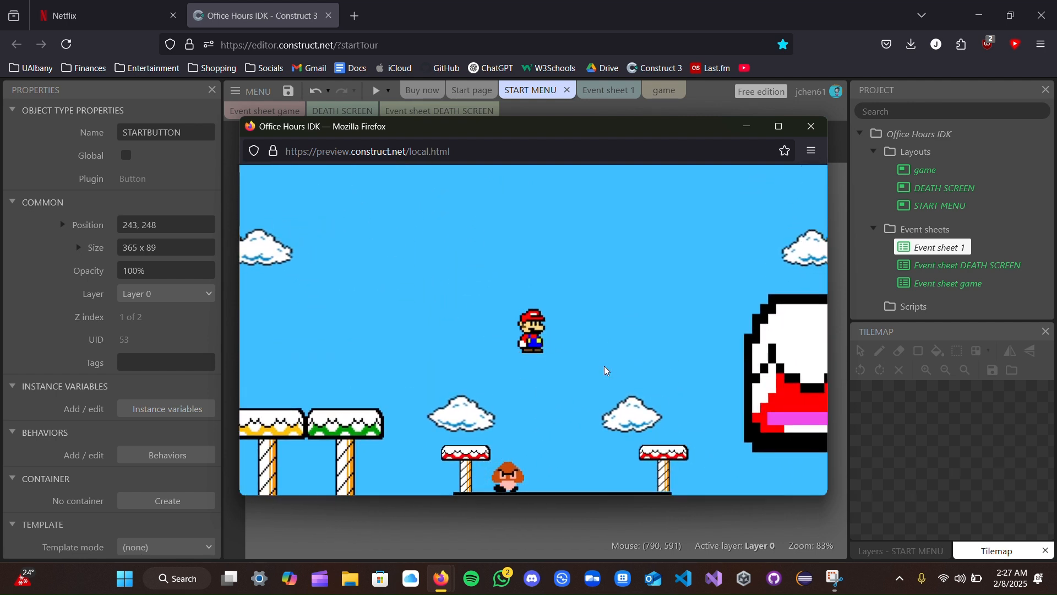
key(Right)
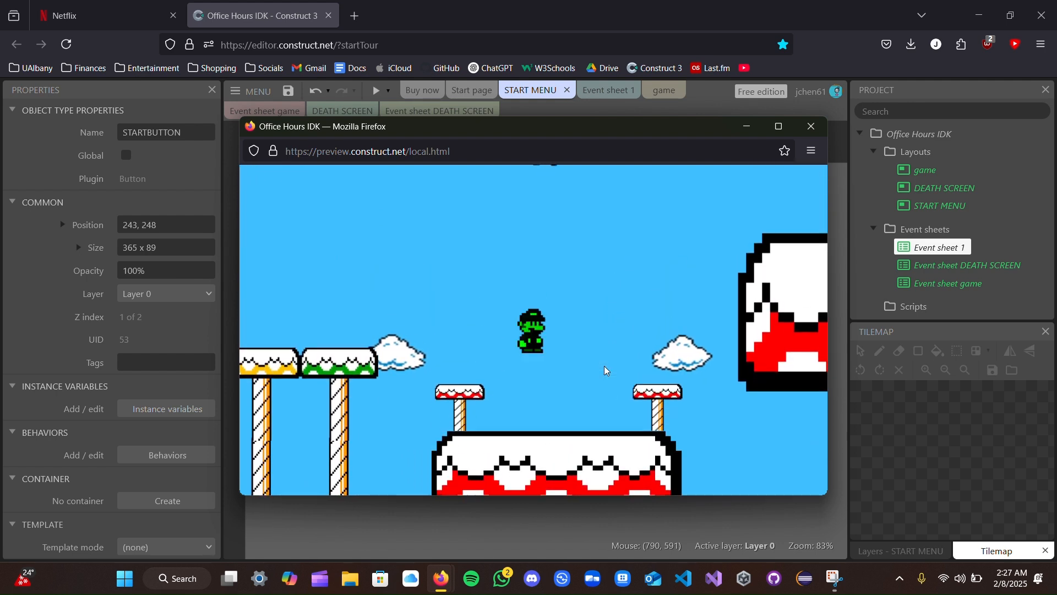
key(Right)
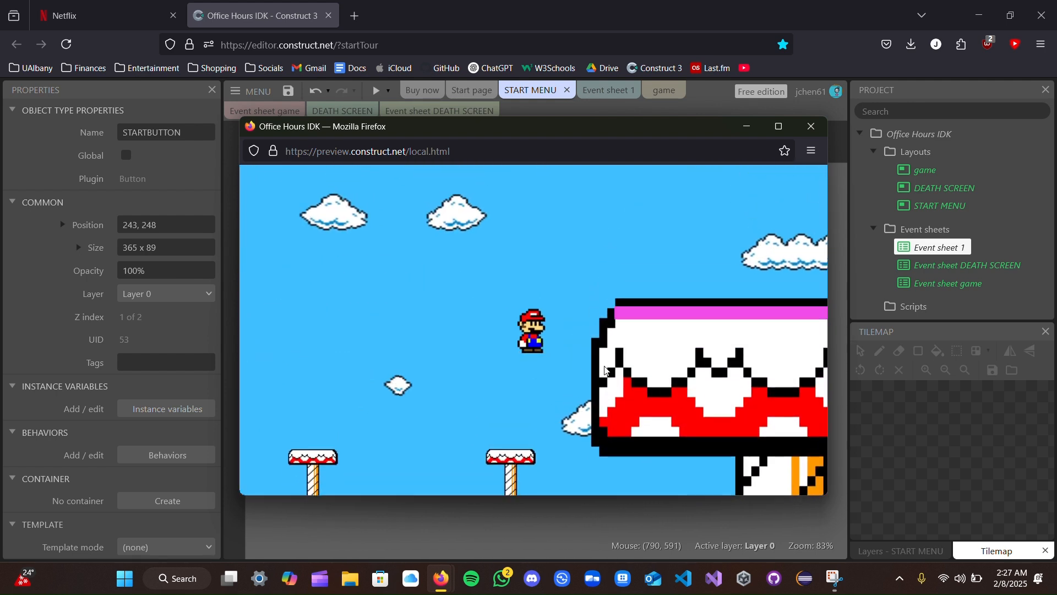
key(Right)
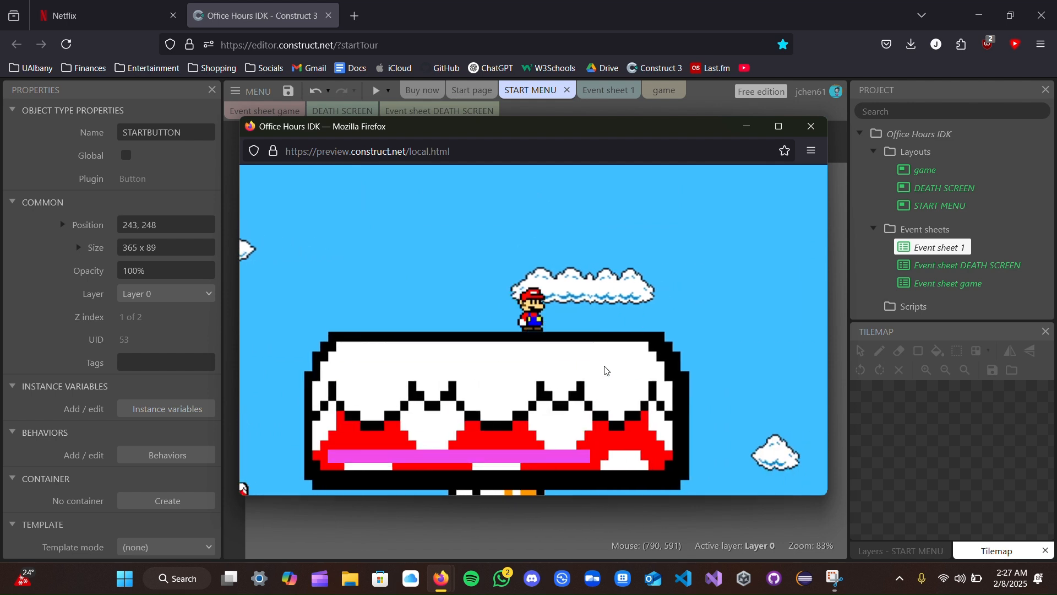
- Move Mario on to the second GOOMBA's platform and let him die to test the death screen
key(Right)
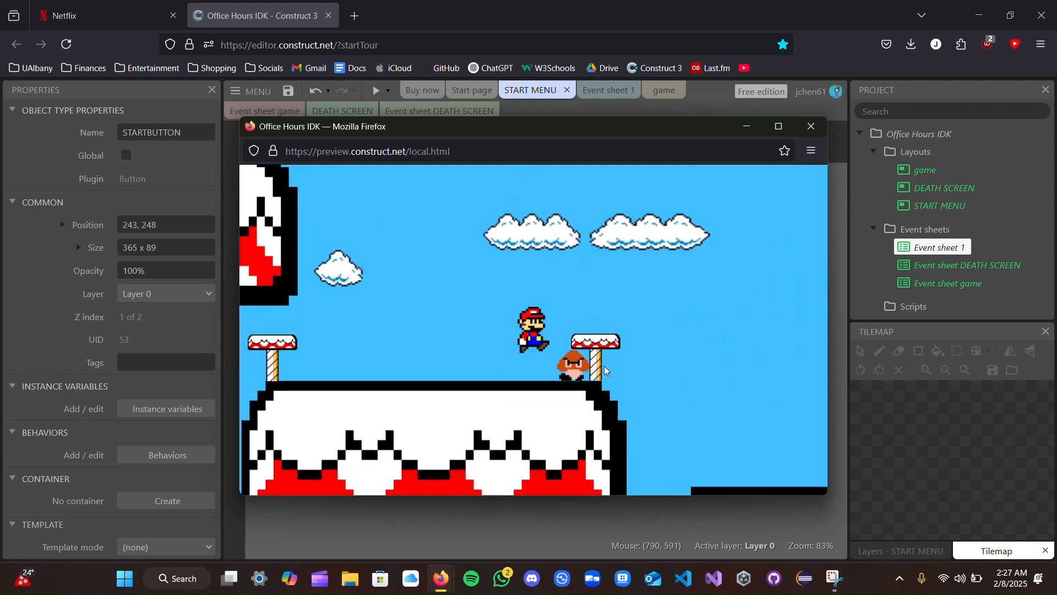
key(Right)
key(Up)
key(Left)
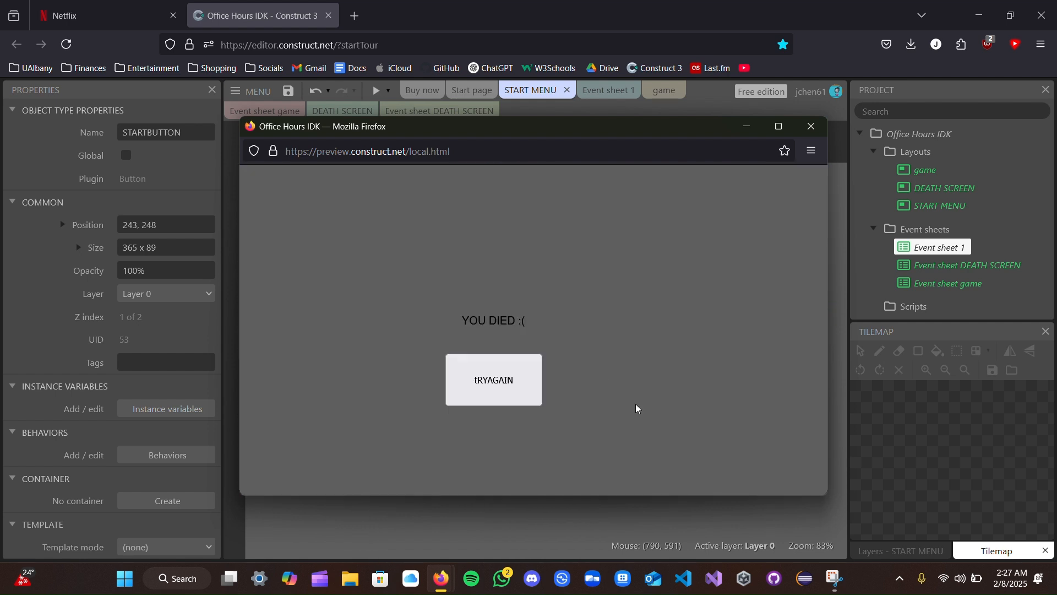
- Restart the game with the death screen's tRYAGAIN button and walk Mario back and forth on the starting platforms
click(510, 387)
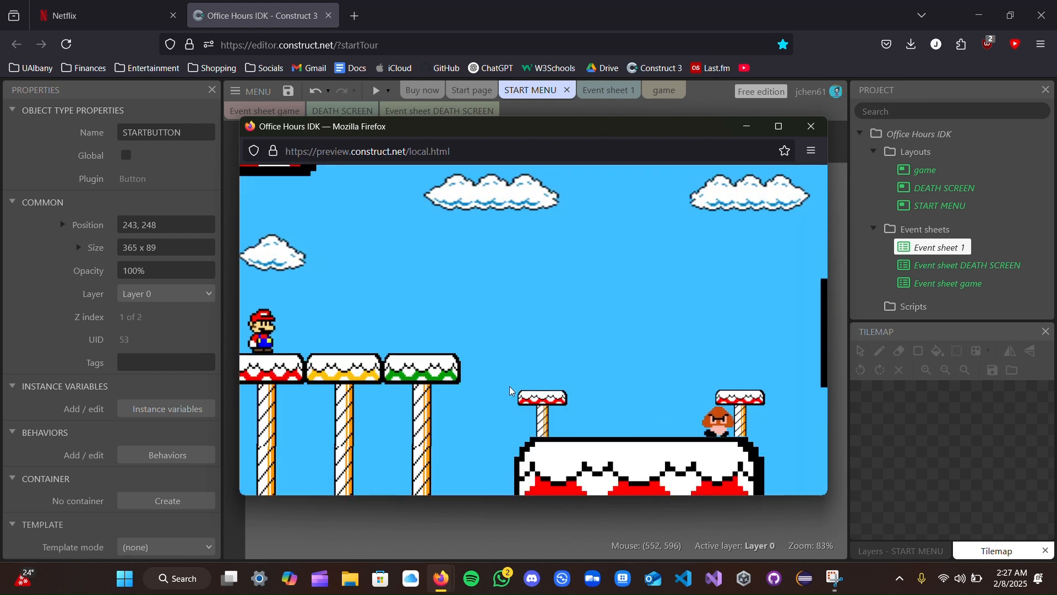
key(Right)
key(ctrl+l)
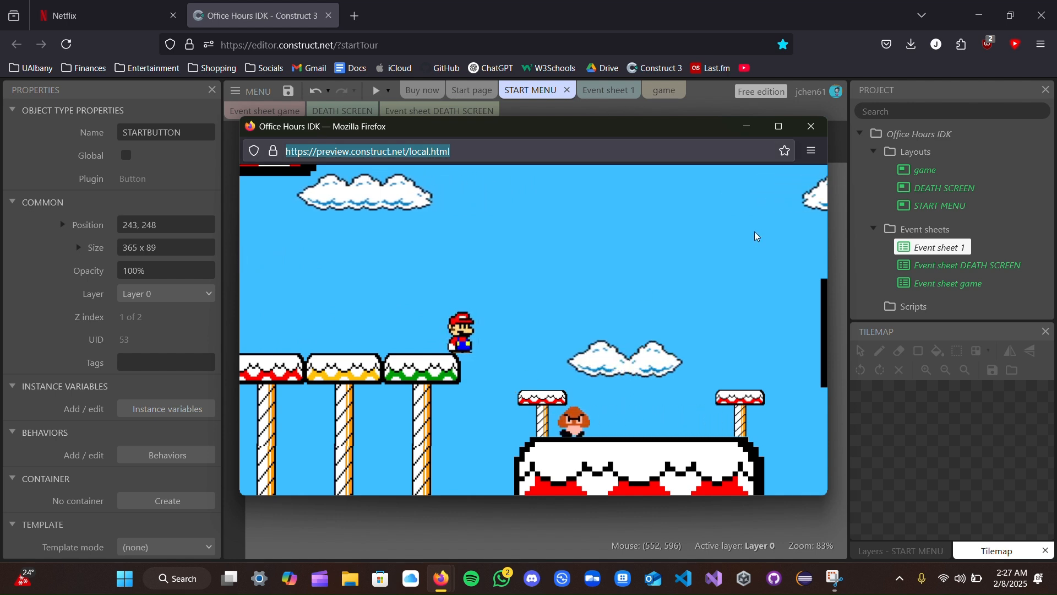
click(562, 275)
key(Left)
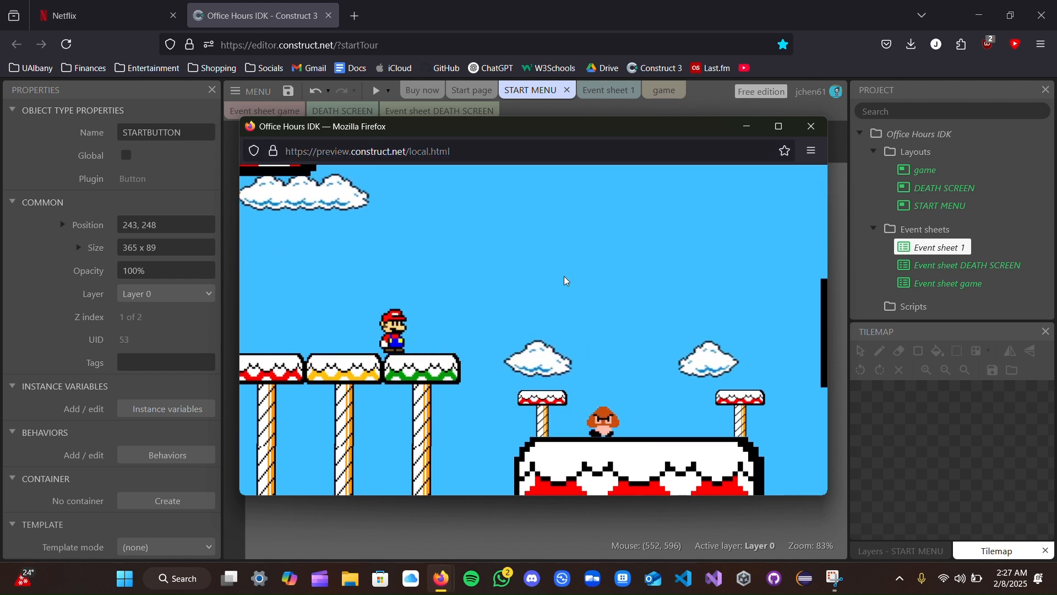
- Jump Mario over the large platform and play until he dies again, and close the preview
key(Right)
key(Up)
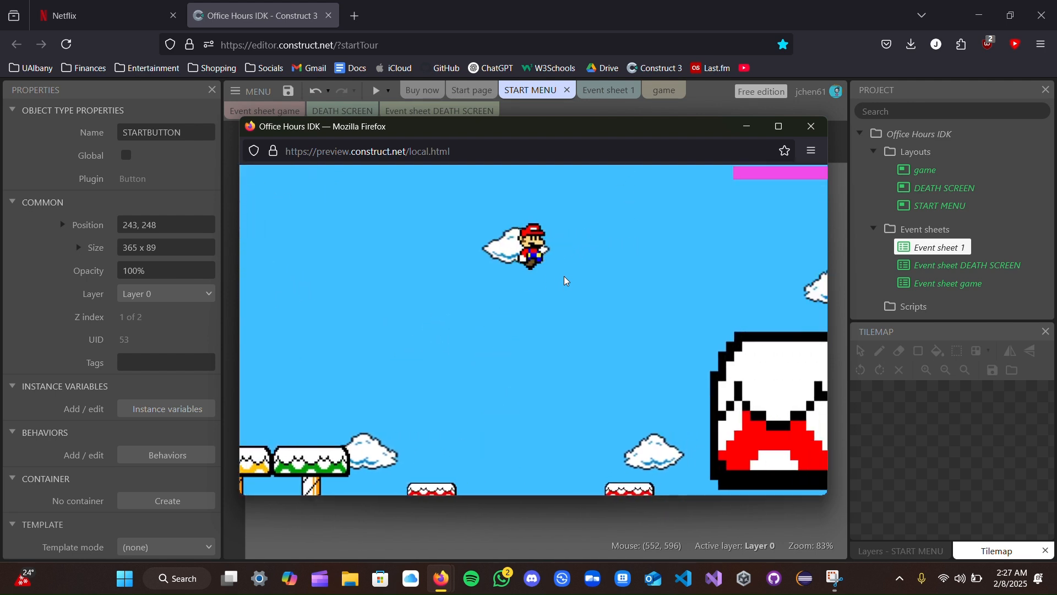
key(Up)
key(Right)
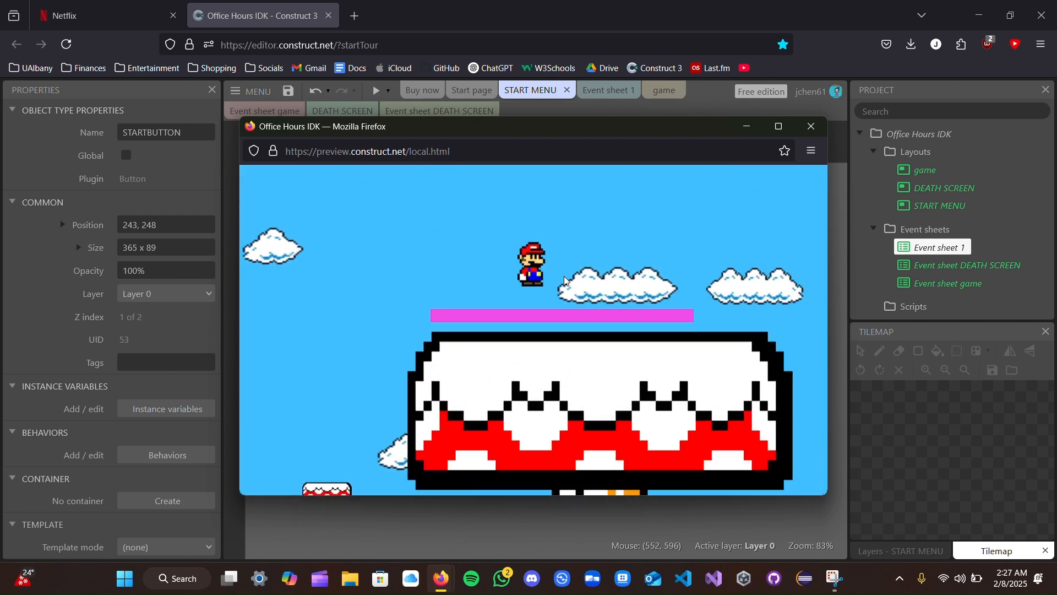
key(Right)
key(Left)
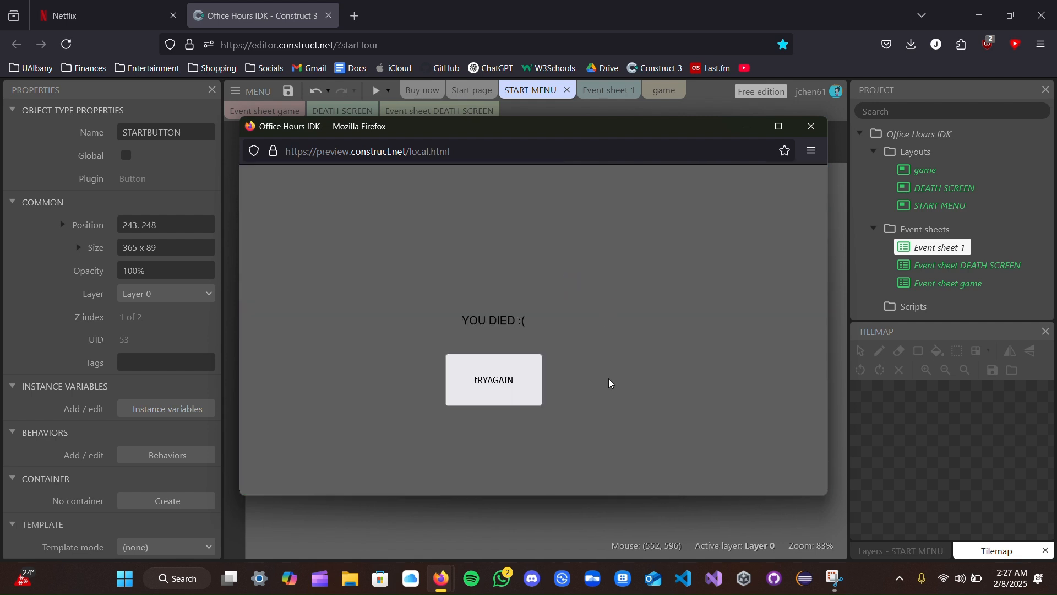
click(812, 127)
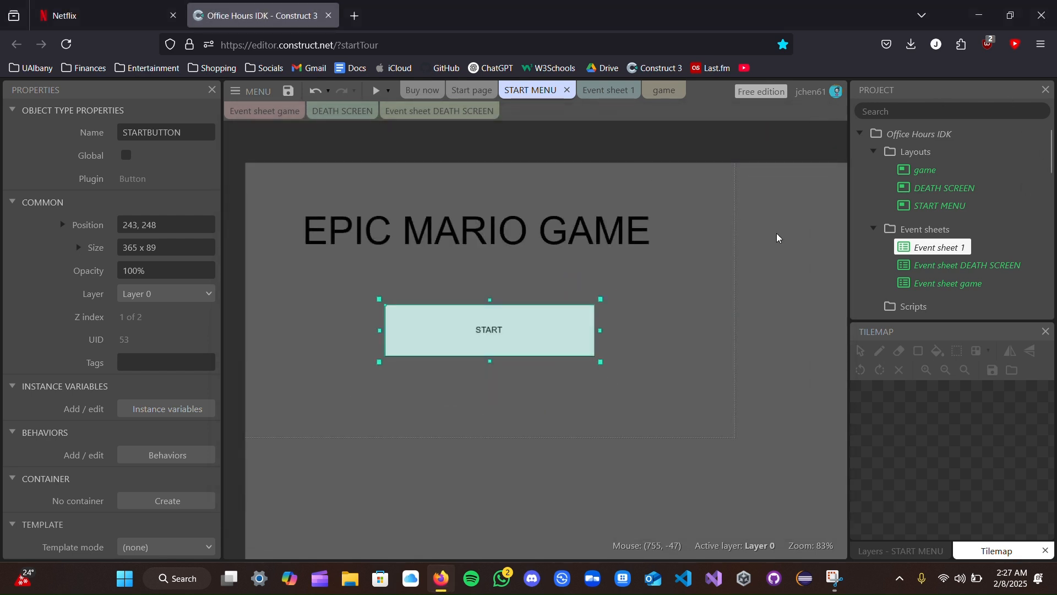